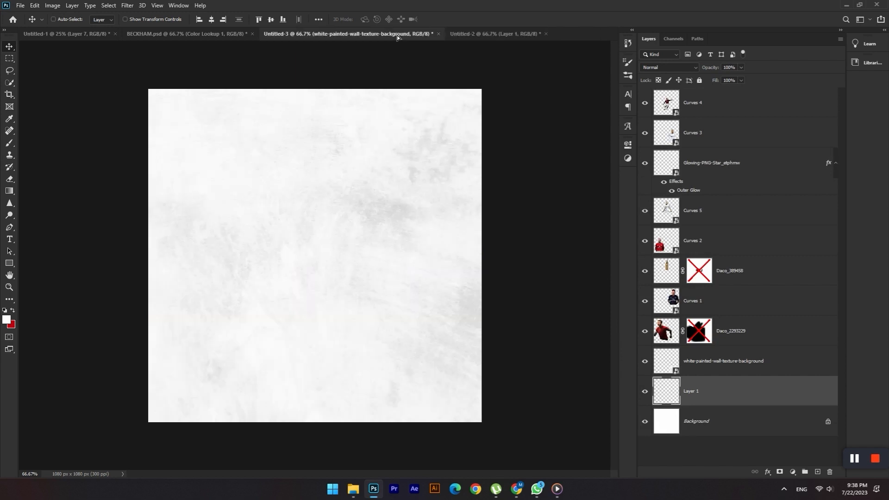
# Step: Scale and position the white wall texture so it fills the whole square canvas
pyautogui.moveTo(304, 271); pyautogui.dragTo(327, 421)
pyautogui.moveTo(310, 165); pyautogui.dragTo(324, 90)
pyautogui.moveTo(473, 255); pyautogui.dragTo(484, 258)
pyautogui.moveTo(144, 260); pyautogui.dragTo(149, 255)
pyautogui.press('Return')
pyautogui.hotkey('ctrl', 't')
pyautogui.moveTo(314, 88); pyautogui.dragTo(317, 89)
pyautogui.press('Return')
# Step: Copy the red T-shirt portrait layer Daco_2293229 from the Untitled-2 document into Untitled-3
pyautogui.hotkey('ctrl', 'Tab')
pyautogui.click(675, 339)
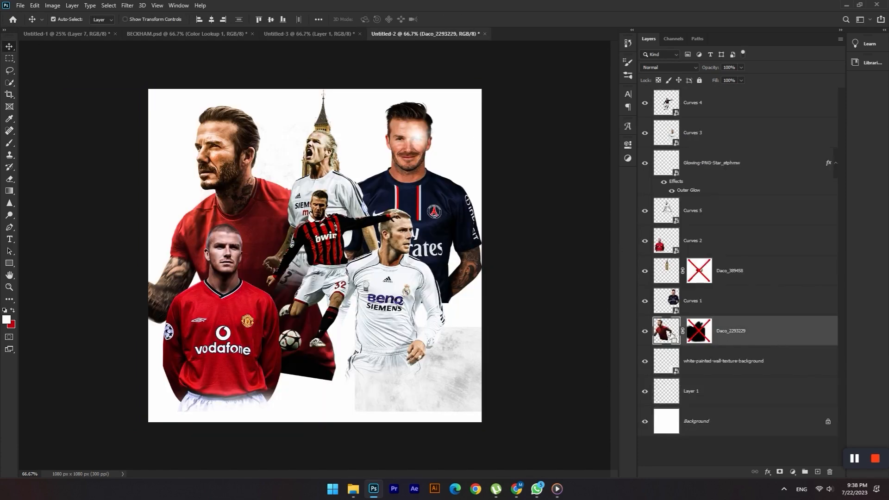
pyautogui.moveTo(352, 37); pyautogui.dragTo(353, 192)
# Step: Scale the red T-shirt portrait to about 117% and place it over the left half of the canvas, reaching the lower edge
pyautogui.hotkey('ctrl', 't')
pyautogui.moveTo(415, 235); pyautogui.dragTo(543, 246)
pyautogui.moveTo(379, 227); pyautogui.dragTo(326, 276)
pyautogui.hotkey('ctrl', 'z')
pyautogui.moveTo(325, 423); pyautogui.dragTo(319, 478)
pyautogui.moveTo(381, 270); pyautogui.dragTo(337, 328)
pyautogui.moveTo(521, 323); pyautogui.dragTo(402, 322)
pyautogui.moveTo(339, 307); pyautogui.dragTo(351, 247)
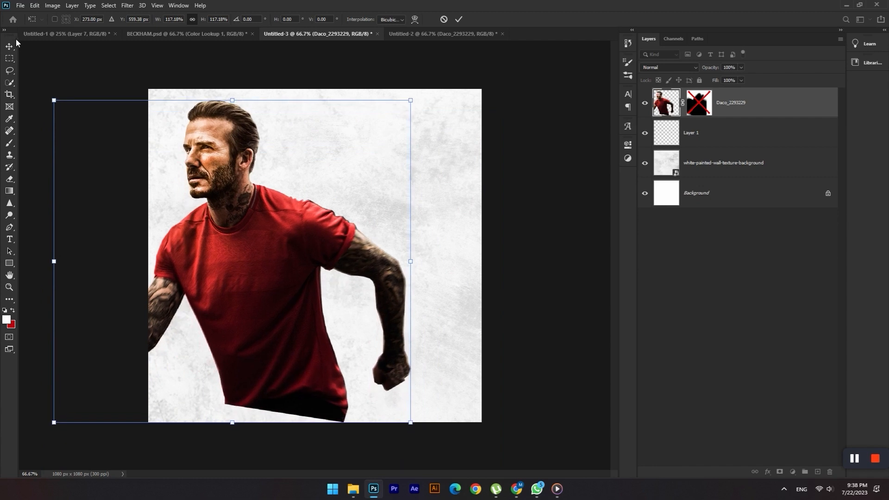
pyautogui.press('Return')
# Step: Enable the portrait's layer mask and enlarge the masked head so it covers the upper-left area of the canvas
pyautogui.rightClick(699, 113)
pyautogui.click(723, 127)
pyautogui.hotkey('ctrl', 't')
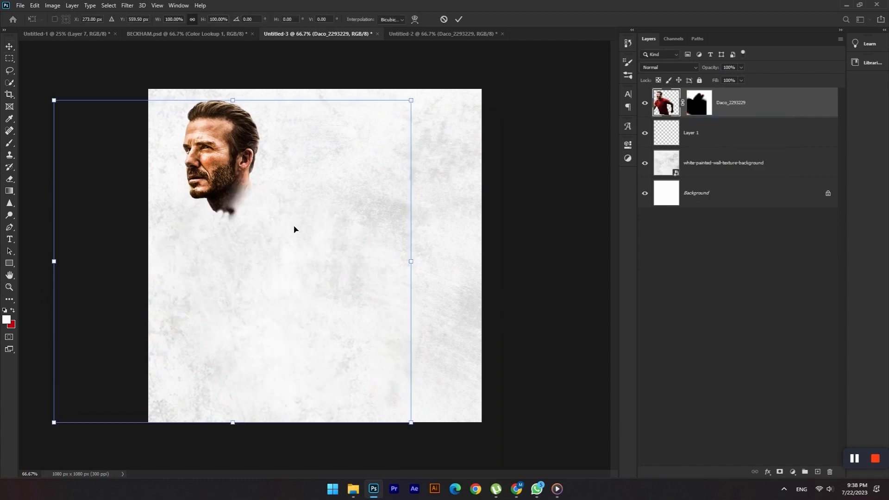
pyautogui.moveTo(416, 266); pyautogui.dragTo(661, 268)
pyautogui.moveTo(432, 125); pyautogui.dragTo(339, 243)
pyautogui.click(8, 44)
pyautogui.hotkey('ctrl', 't')
pyautogui.moveTo(572, 387); pyautogui.dragTo(619, 386)
pyautogui.moveTo(459, 271); pyautogui.dragTo(440, 285)
pyautogui.press('Return')
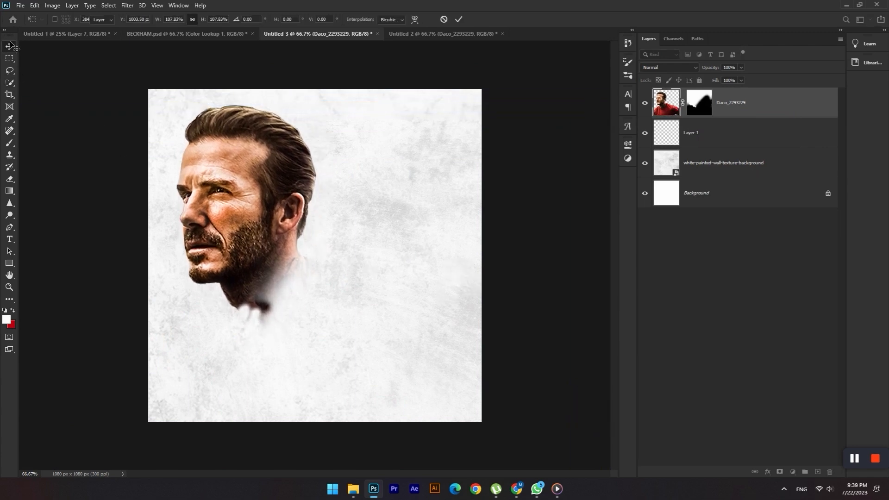
# Step: Add a Color Lookup adjustment with Candlelight.CUBE at 40% opacity and clip it to the portrait layer
pyautogui.click(794, 472)
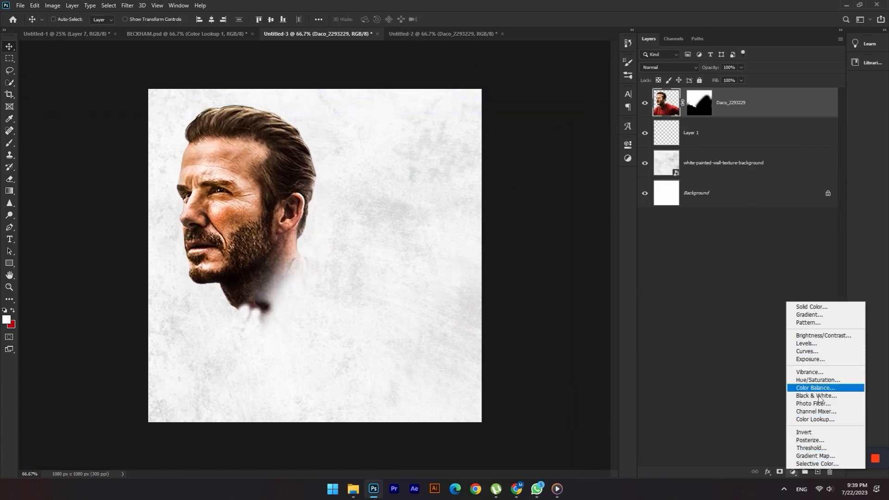
pyautogui.click(815, 419)
pyautogui.click(581, 172)
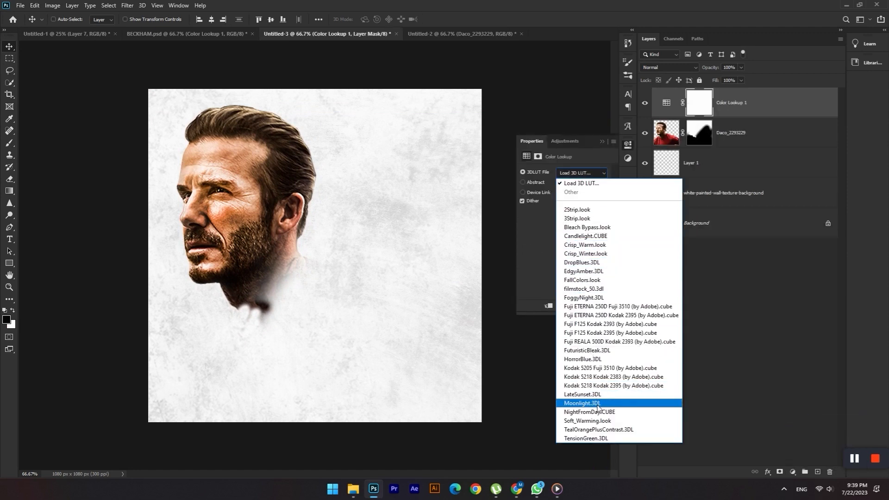
pyautogui.click(585, 235)
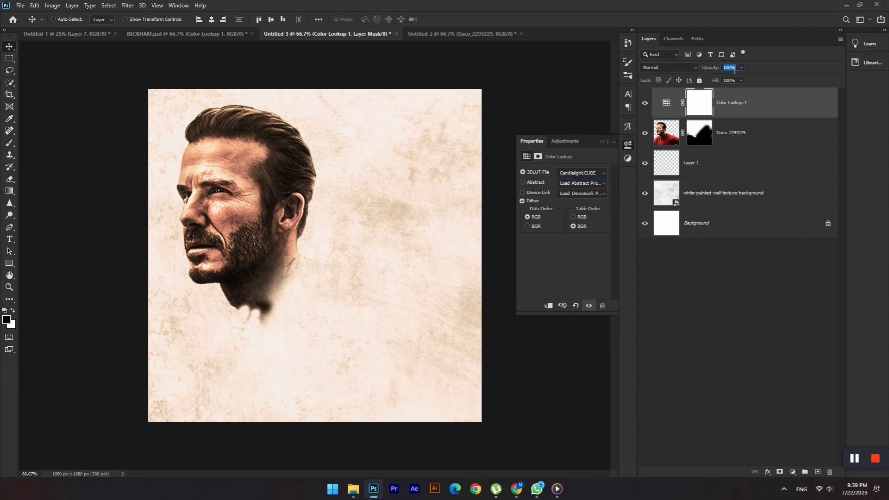
pyautogui.write('40')
pyautogui.rightClick(737, 104)
pyautogui.click(764, 262)
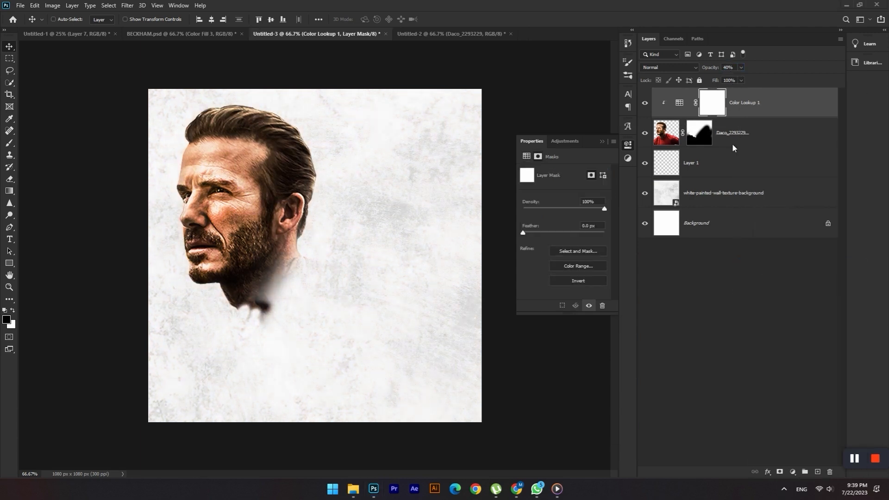
# Step: Show the rulers and move the portrait together with its Color Lookup layer slightly down
pyautogui.click(736, 143)
pyautogui.hotkey('ctrl', 'r')
pyautogui.hotkey('ctrl', 't')
pyautogui.moveTo(253, 195); pyautogui.dragTo(252, 206)
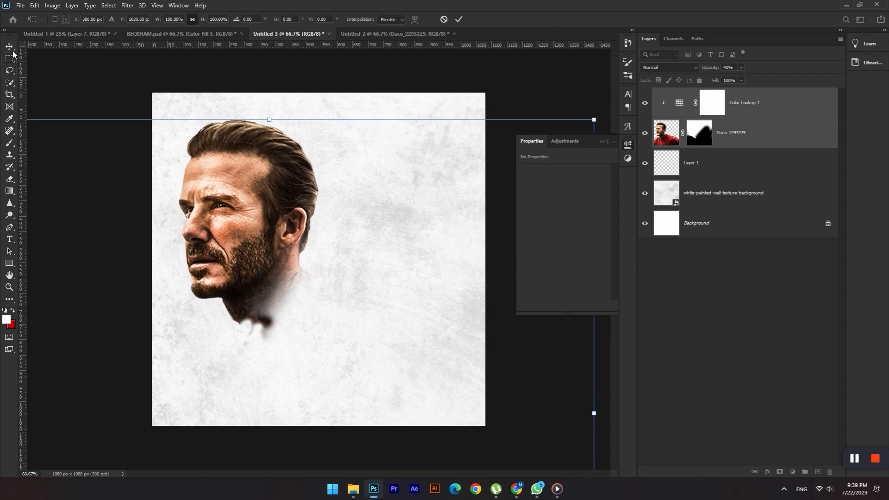
pyautogui.click(9, 49)
# Step: Add a white Solid Color fill clipped to the portrait and invert its mask to black
pyautogui.click(734, 115)
pyautogui.click(792, 471)
pyautogui.click(815, 322)
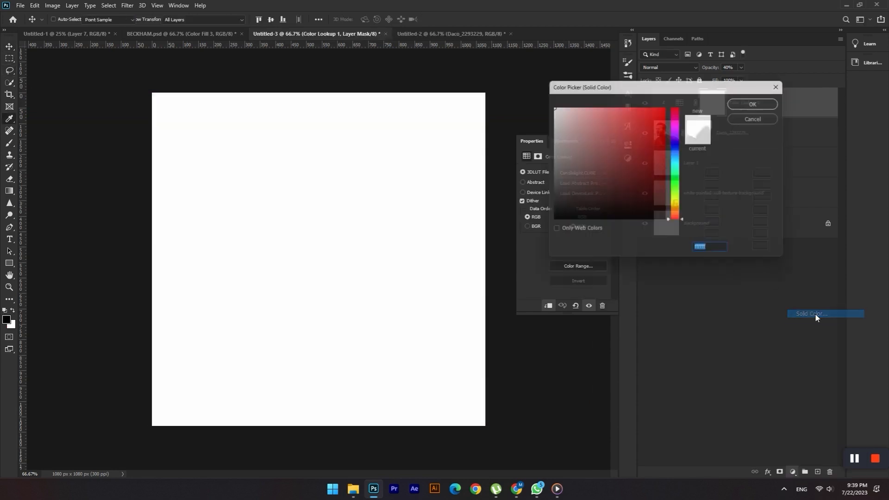
pyautogui.click(752, 101)
pyautogui.rightClick(747, 96)
pyautogui.click(782, 264)
pyautogui.click(713, 111)
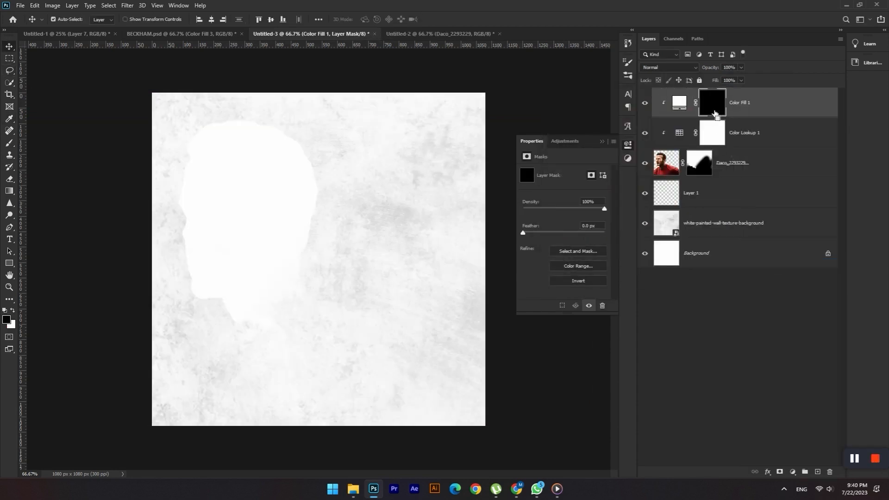
pyautogui.hotkey('ctrl', 'i')
# Step: Set the white fill to Overlay at 83% opacity and paint white on its mask along the front of the face
pyautogui.click(672, 68)
pyautogui.click(669, 177)
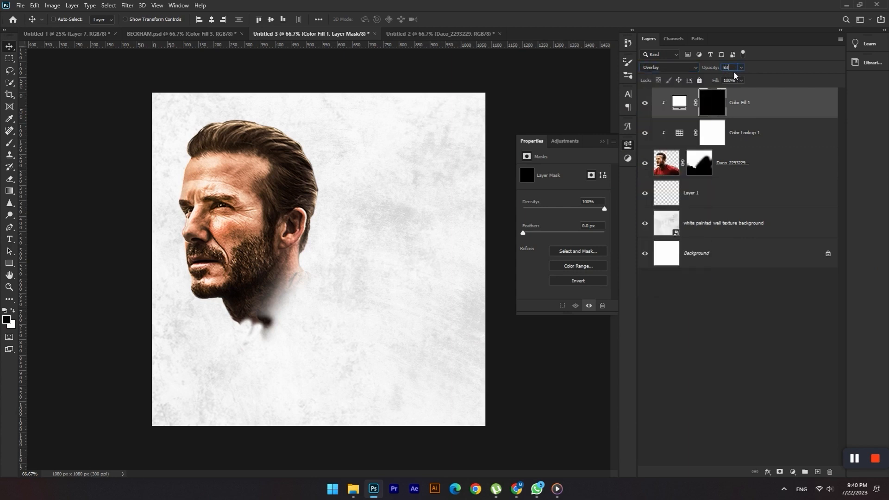
pyautogui.press('b')
pyautogui.press('x')
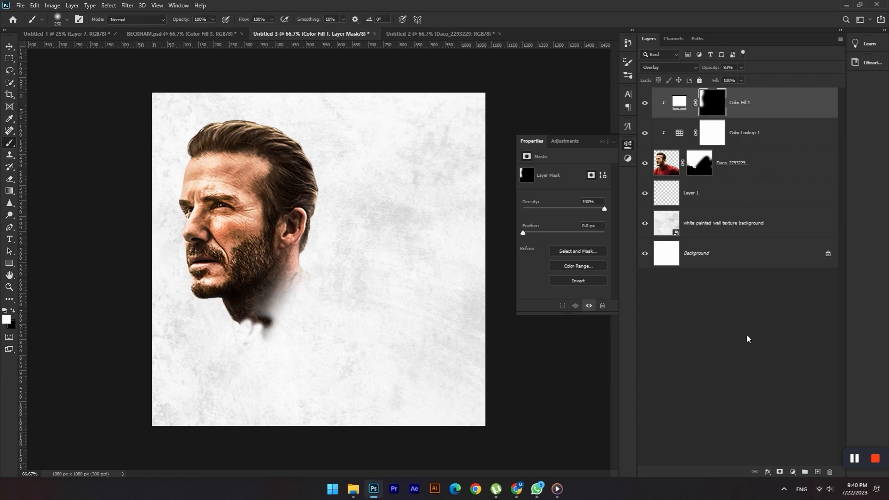
# Step: Add a Black & White adjustment with the Default preset and clip it to the portrait
pyautogui.click(792, 472)
pyautogui.click(808, 393)
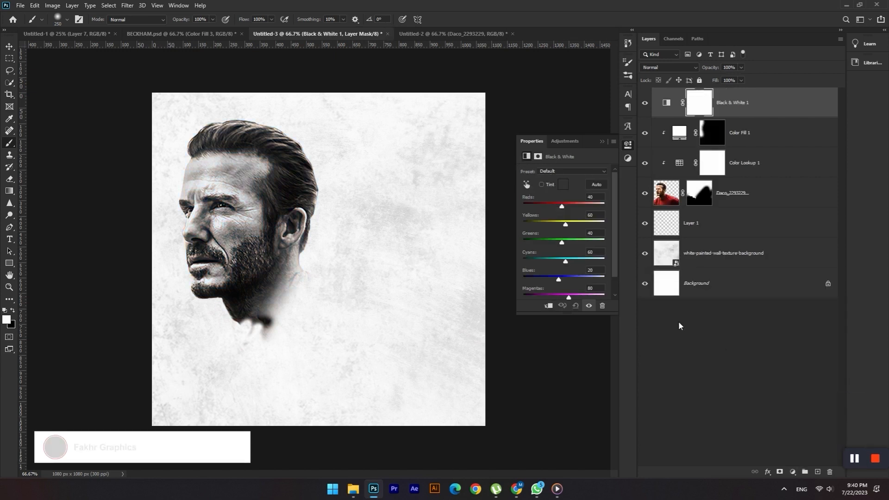
pyautogui.rightClick(743, 116)
pyautogui.click(767, 271)
# Step: Add a Brightness/Contrast adjustment with brightness 65 and clip it to the portrait
pyautogui.click(793, 471)
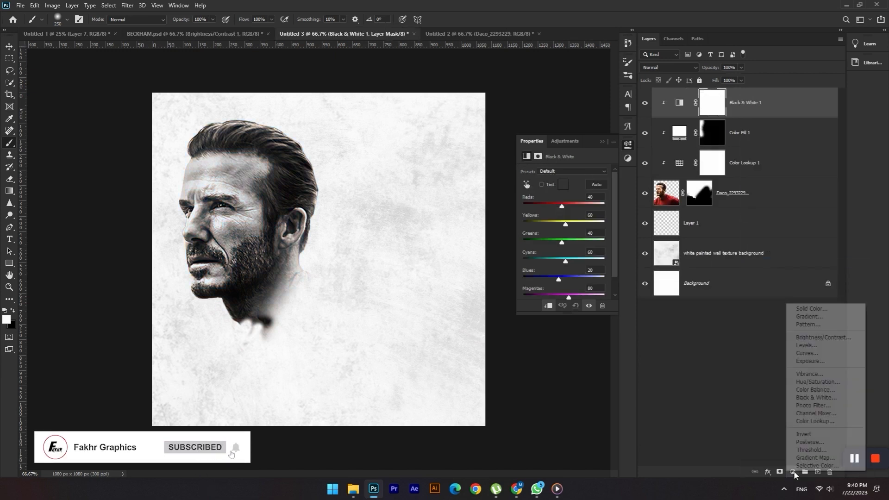
pyautogui.click(821, 337)
pyautogui.moveTo(564, 198); pyautogui.dragTo(578, 201)
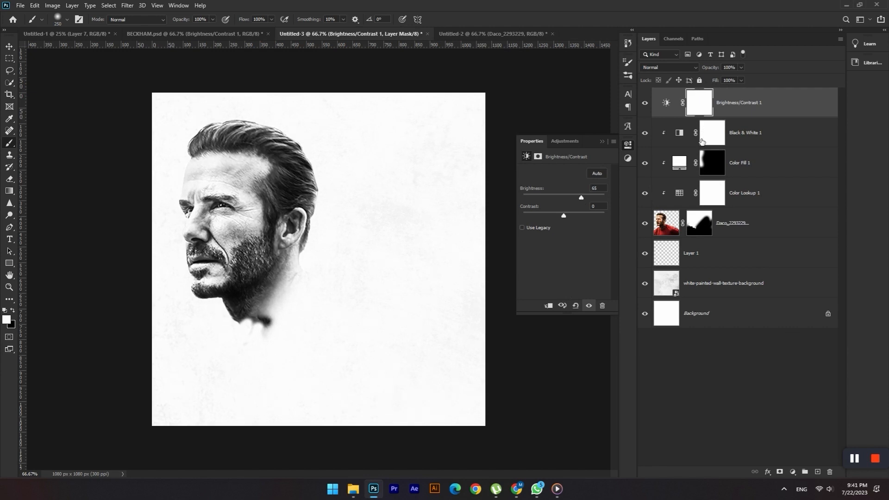
pyautogui.rightClick(731, 110)
pyautogui.click(767, 271)
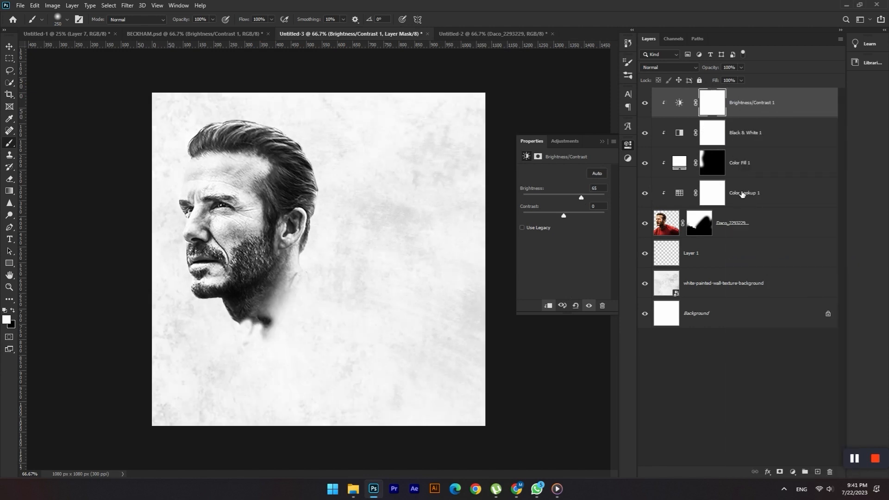
# Step: Invert the Brightness/Contrast mask and paint white over the eyes with a small soft brush to brighten them
pyautogui.hotkey('ctrl', 'i')
pyautogui.hotkey('ctrl', '+')
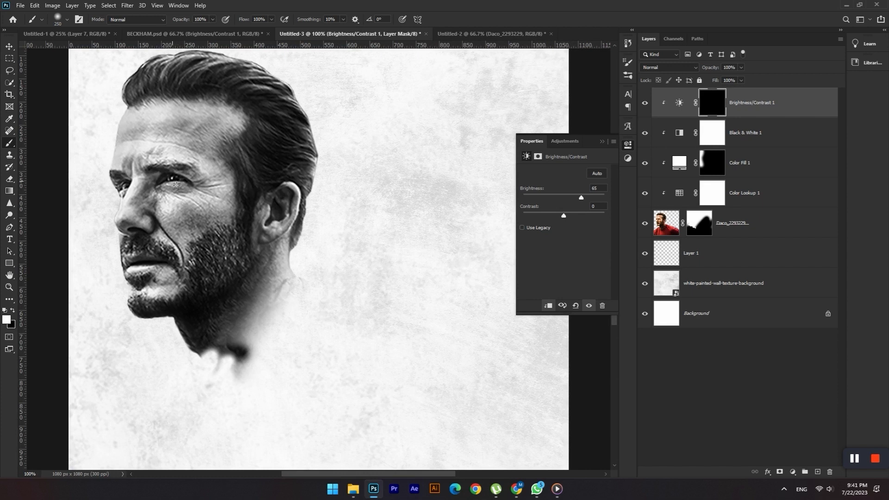
pyautogui.click(172, 183)
pyautogui.hotkey('ctrl', '-')
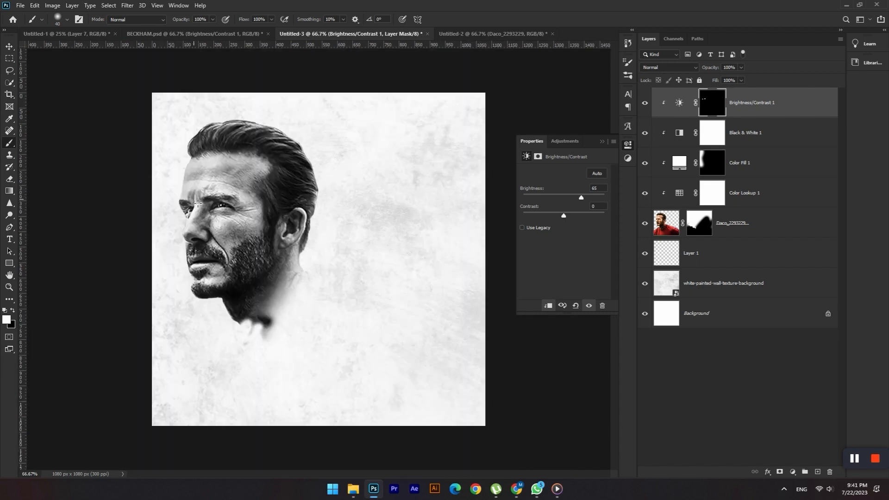
# Step: Group the portrait with all its clipped adjustment layers and name the group 1
pyautogui.click(8, 48)
pyautogui.keyDown('shift'); pyautogui.click(741, 237); pyautogui.keyUp('shift')
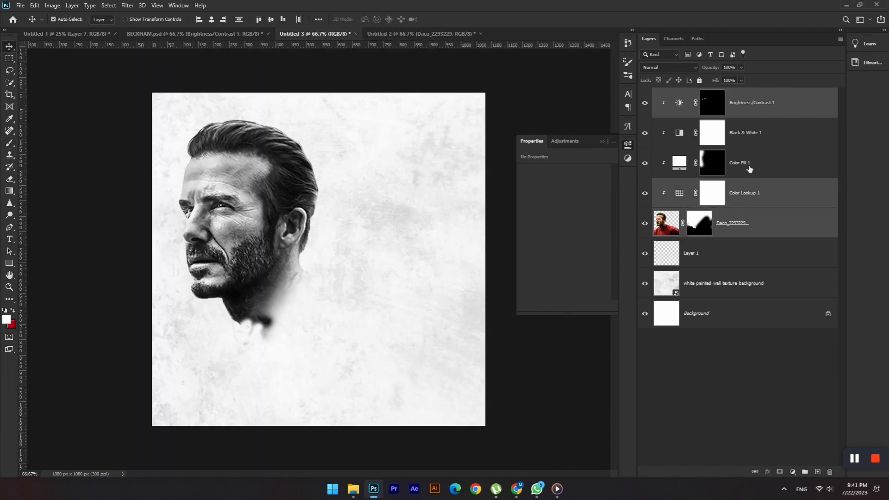
pyautogui.hotkey('ctrl', 'g')
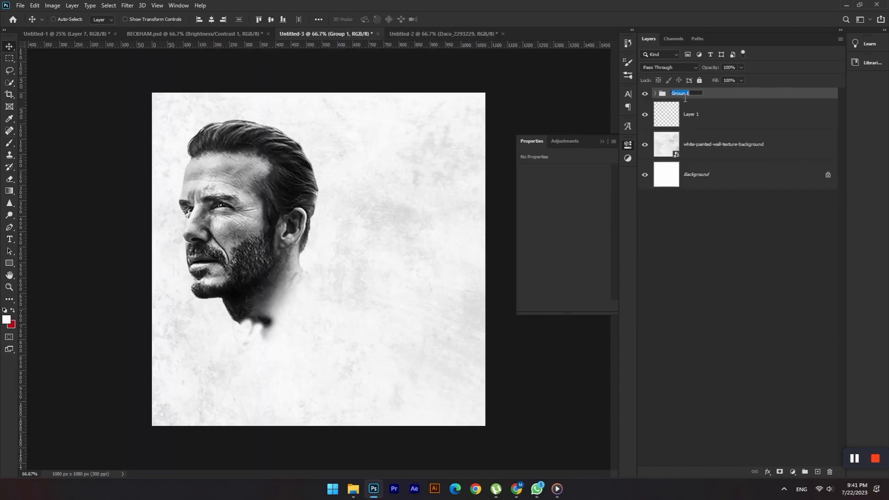
pyautogui.write('1')
pyautogui.press('Return')
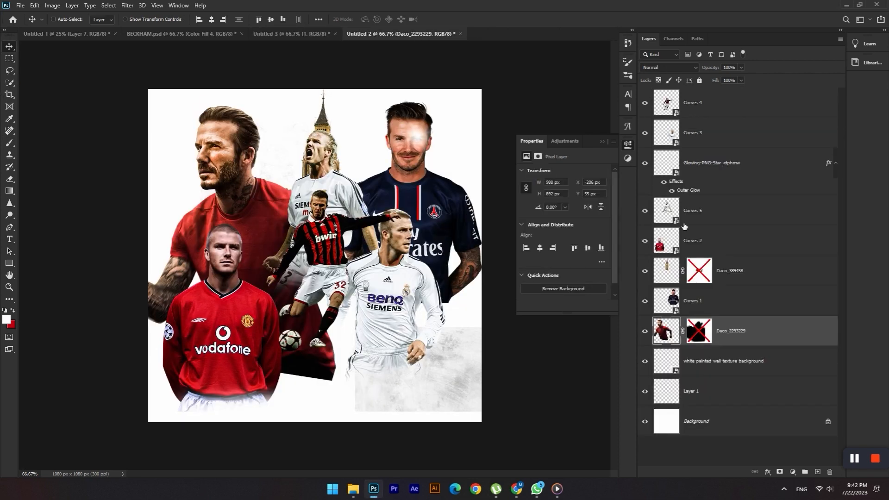
# Step: Copy the navy Fly Emirates player cutout from Untitled-2 into Untitled-3 and move it and group 1 slightly up
pyautogui.moveTo(430, 199); pyautogui.dragTo(323, 217)
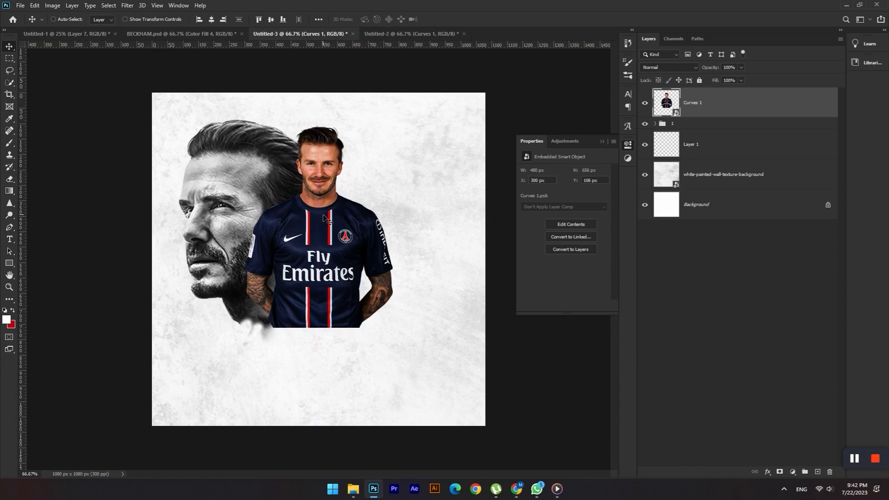
pyautogui.keyDown('ctrl'); pyautogui.click(697, 127); pyautogui.keyUp('ctrl')
pyautogui.hotkey('ctrl', 't')
pyautogui.moveTo(349, 249); pyautogui.dragTo(349, 239)
pyautogui.press('Return')
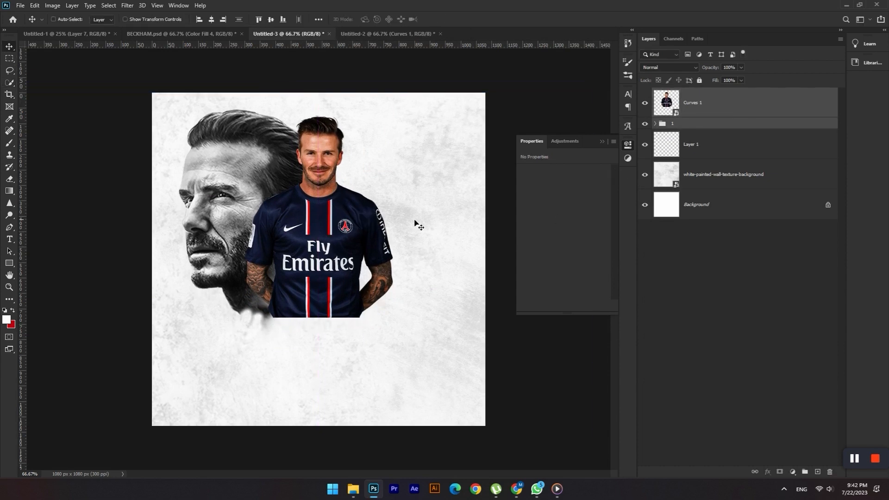
# Step: Add a Color Lookup adjustment with Candlelight.CUBE at 40% opacity, clipped to the navy-shirt player
pyautogui.click(704, 112)
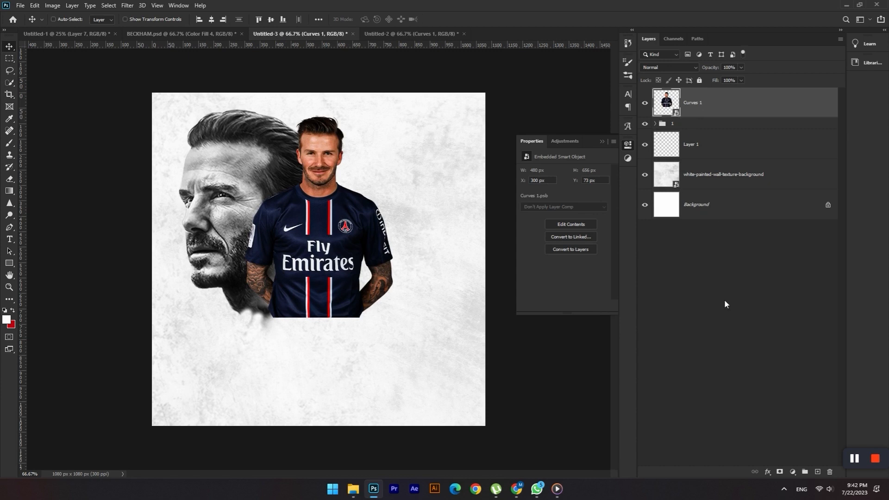
pyautogui.click(793, 471)
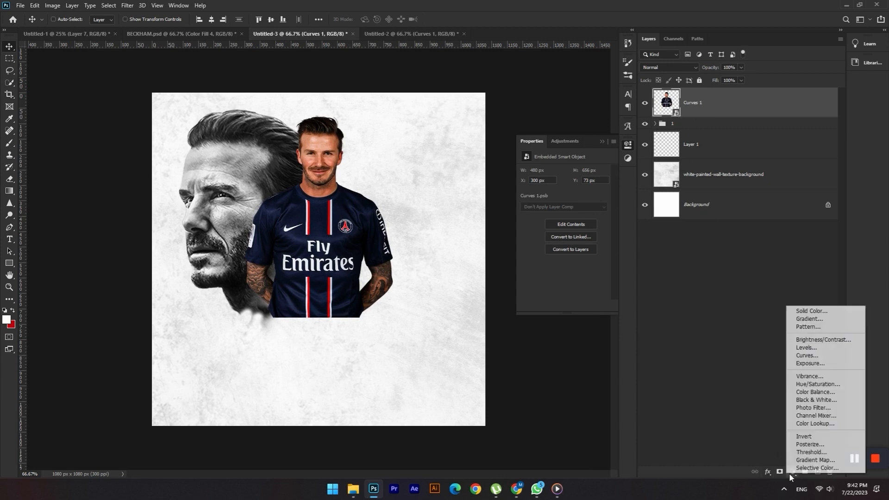
pyautogui.click(806, 419)
pyautogui.rightClick(744, 107)
pyautogui.click(781, 263)
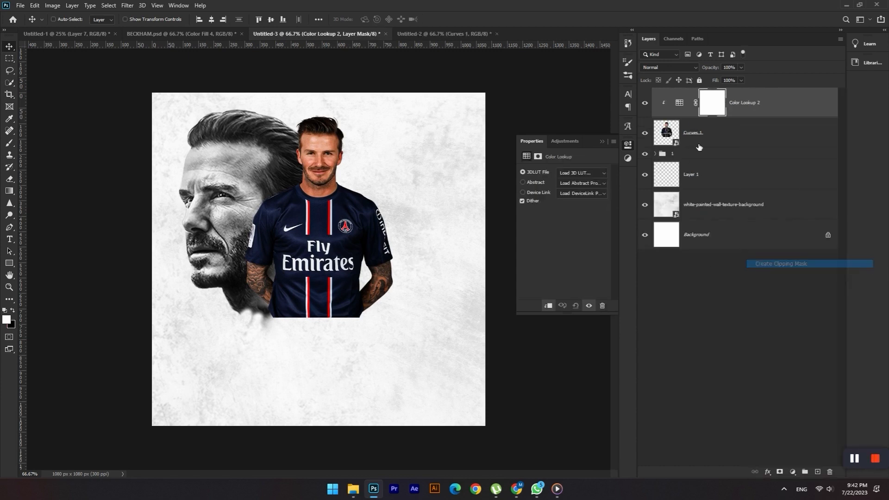
pyautogui.click(581, 173)
pyautogui.click(585, 236)
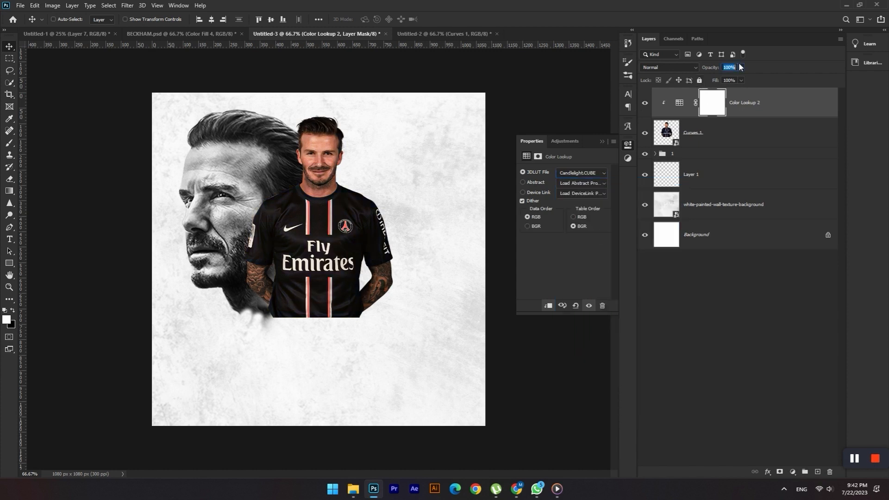
pyautogui.write('41')
# Step: Add a white (ffffff) Solid Color fill clipped to the navy-shirt player and invert its mask to black
pyautogui.click(793, 471)
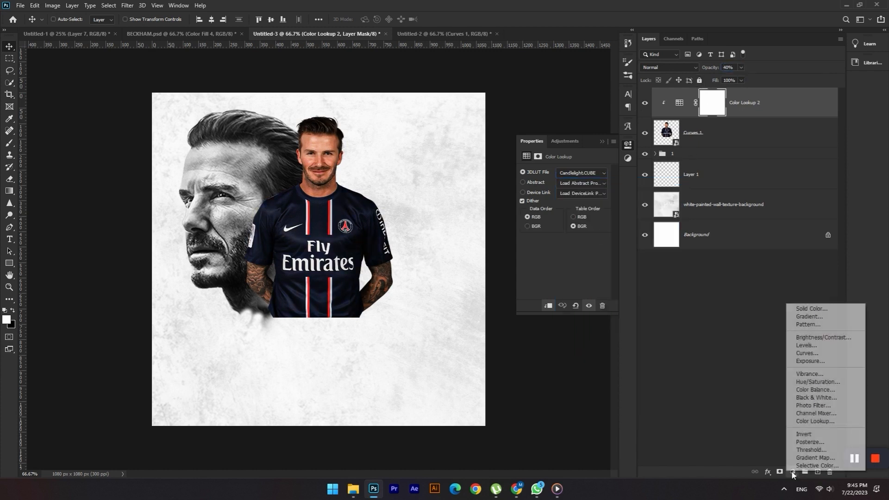
pyautogui.click(801, 307)
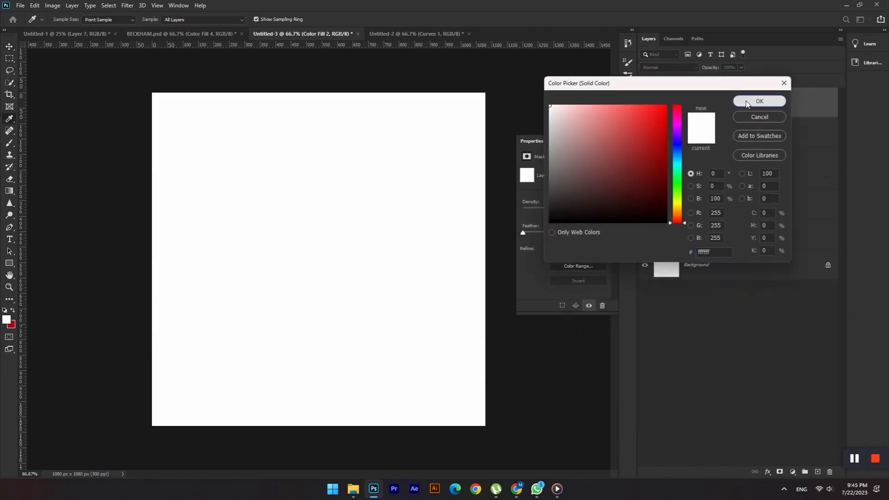
pyautogui.click(760, 99)
pyautogui.rightClick(748, 97)
pyautogui.click(782, 264)
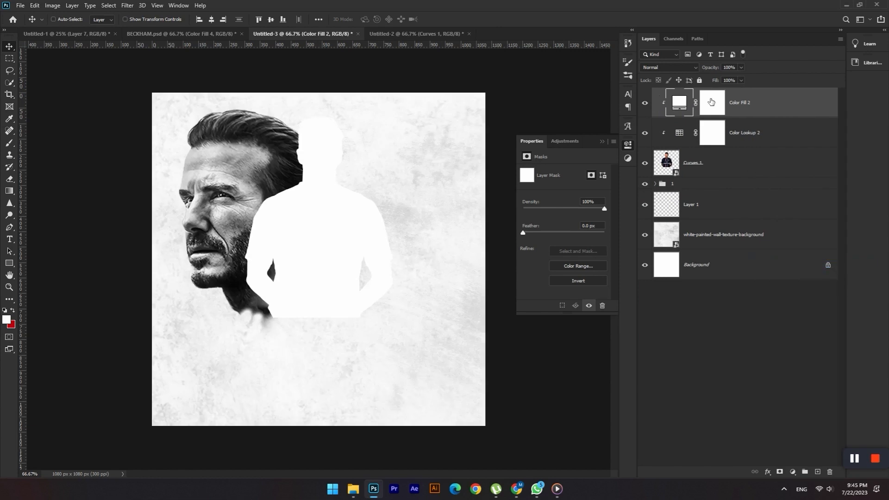
pyautogui.click(712, 103)
pyautogui.hotkey('ctrl', 'i')
# Step: Set the player's white fill to Overlay at 37% opacity and paint white on its mask along the left side of the head and shoulder
pyautogui.click(675, 67)
pyautogui.click(677, 179)
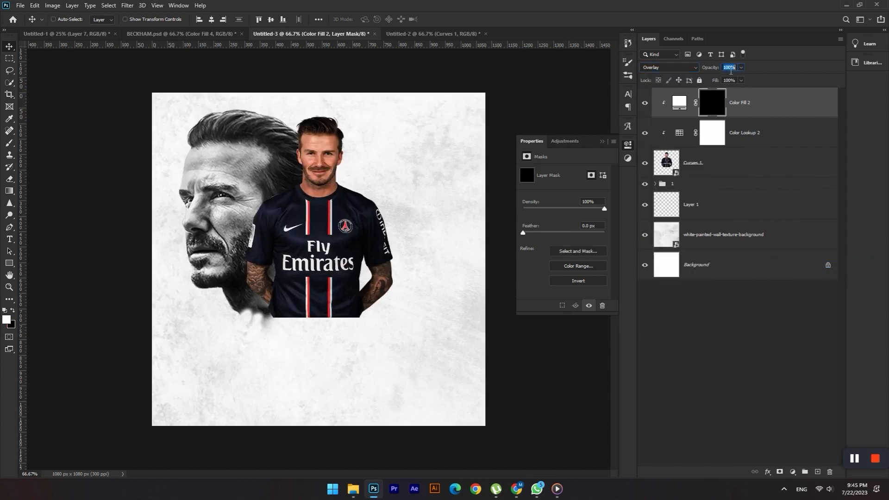
pyautogui.press('b')
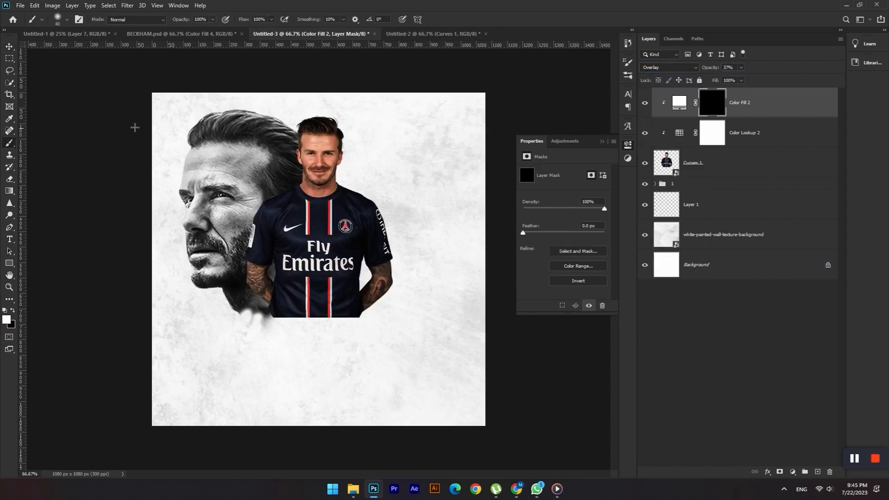
pyautogui.hotkey('ctrl', '+')
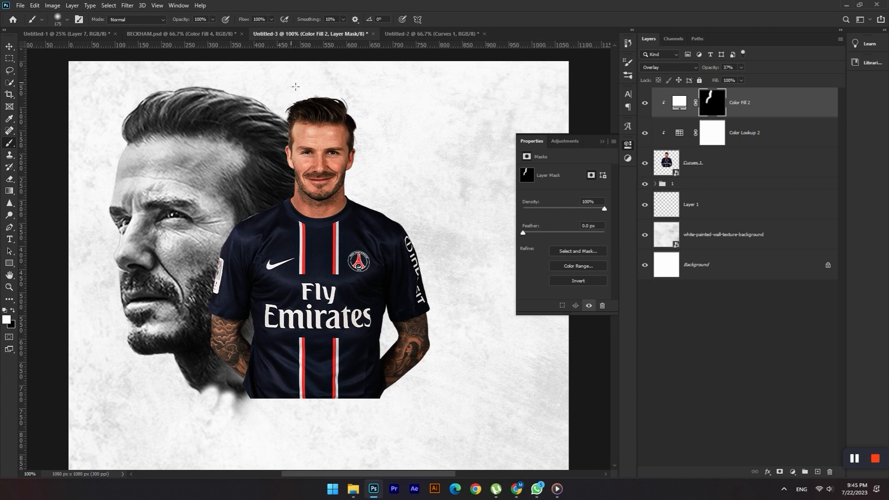
pyautogui.moveTo(282, 125); pyautogui.dragTo(287, 177)
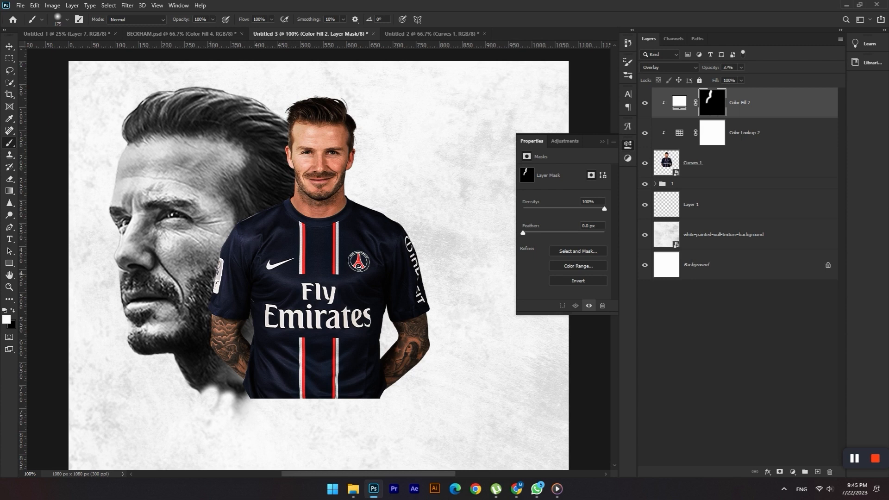
# Step: Extend the white highlight down the left arm of the navy-shirt player by painting on the fill's mask
pyautogui.moveTo(214, 281); pyautogui.dragTo(205, 359)
pyautogui.click(14, 48)
pyautogui.hotkey('ctrl', '-')
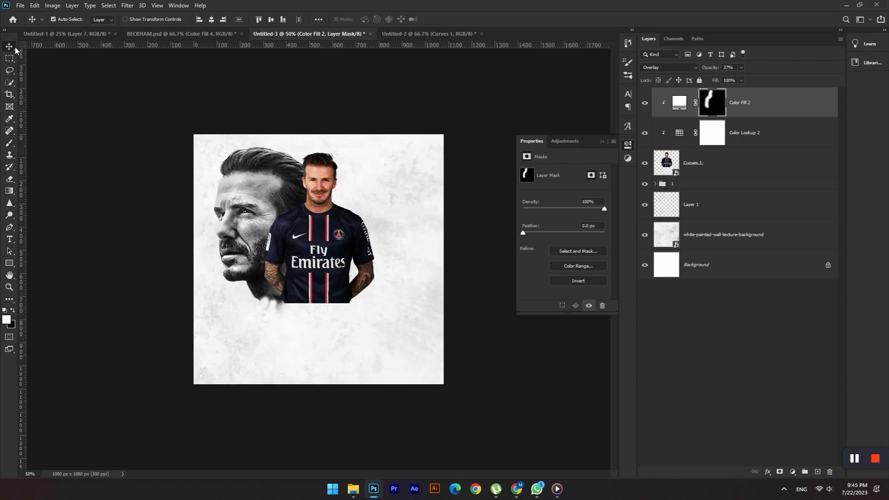
pyautogui.click(13, 144)
pyautogui.press('x')
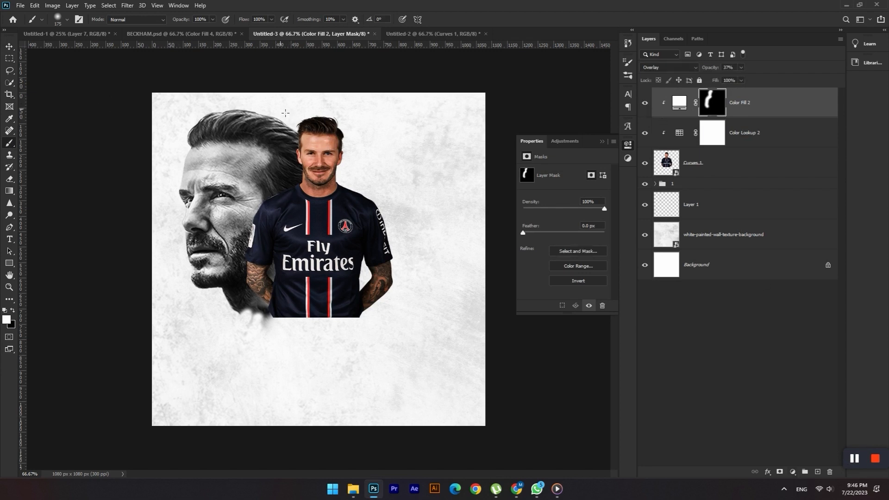
# Step: Copy the red Vodafone player cutout from Untitled-2 into Untitled-3 and place it in front, overlapping the navy-shirt player's right side
pyautogui.click(392, 35)
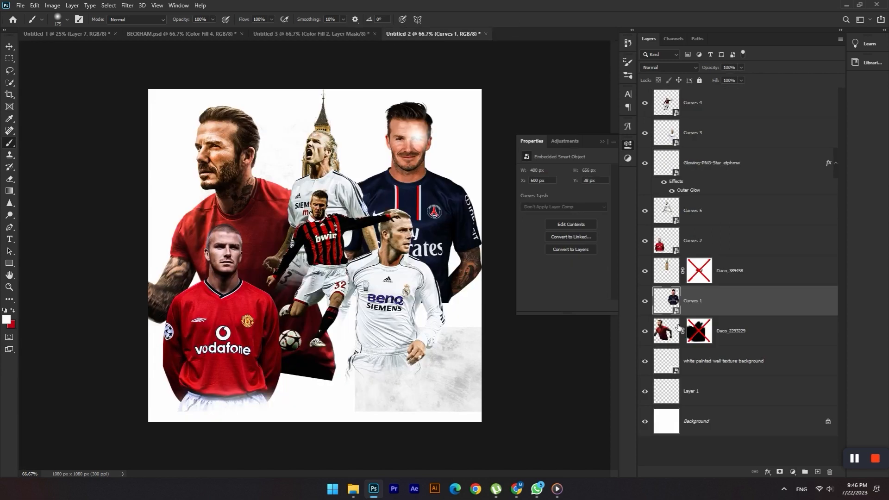
pyautogui.click(706, 247)
pyautogui.click(12, 48)
pyautogui.moveTo(241, 299); pyautogui.dragTo(394, 225)
# Step: Add a Color Lookup adjustment with Candlelight.CUBE clipped to the red-shirt player and lower its opacity
pyautogui.click(792, 472)
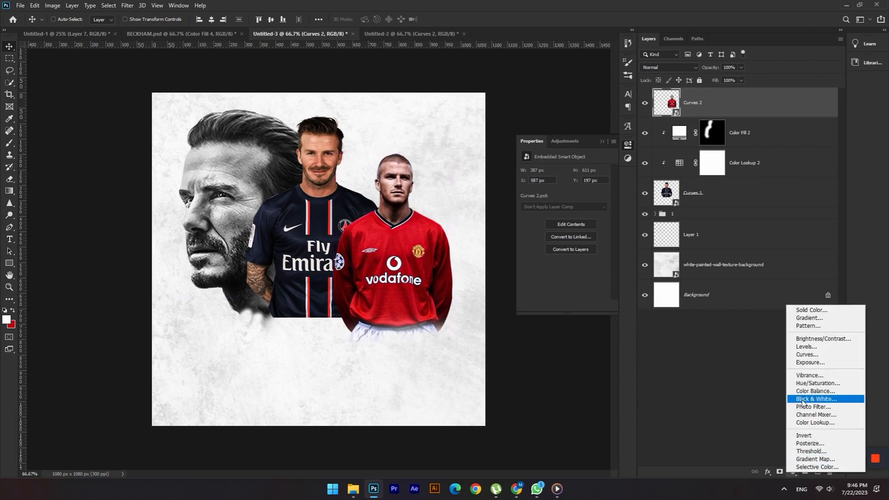
pyautogui.click(815, 400)
pyautogui.rightClick(728, 264)
pyautogui.click(760, 264)
pyautogui.click(582, 173)
pyautogui.click(587, 237)
pyautogui.write('300')
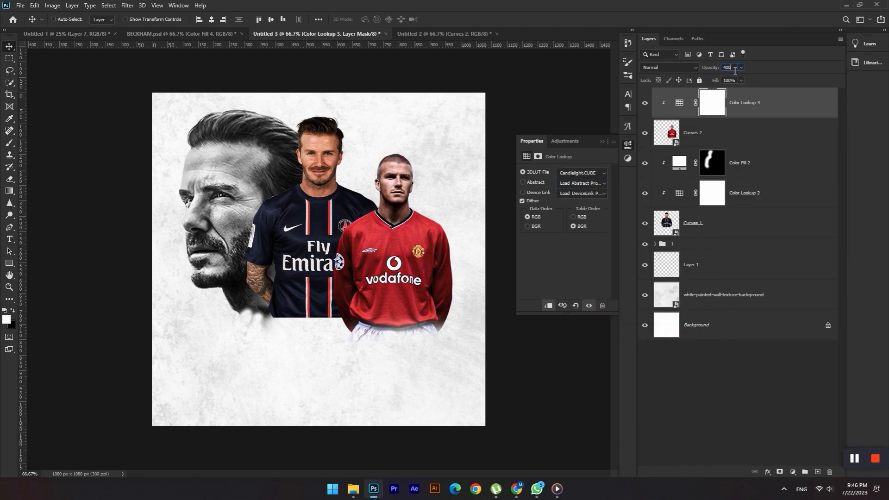
pyautogui.press('Return')
pyautogui.click(433, 181)
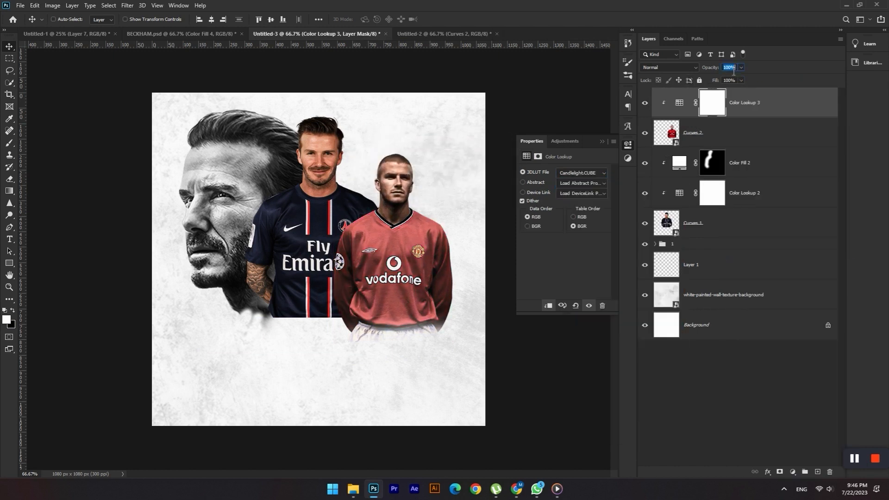
# Step: Add a white (ffffff) Solid Color fill clipped to the red-shirt player and invert its mask to black
pyautogui.click(713, 102)
pyautogui.click(793, 472)
pyautogui.click(804, 310)
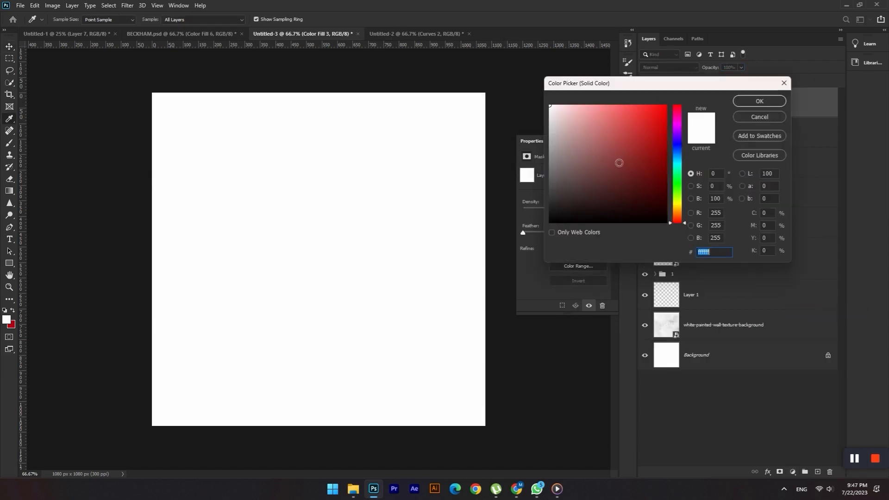
pyautogui.click(760, 101)
pyautogui.rightClick(744, 103)
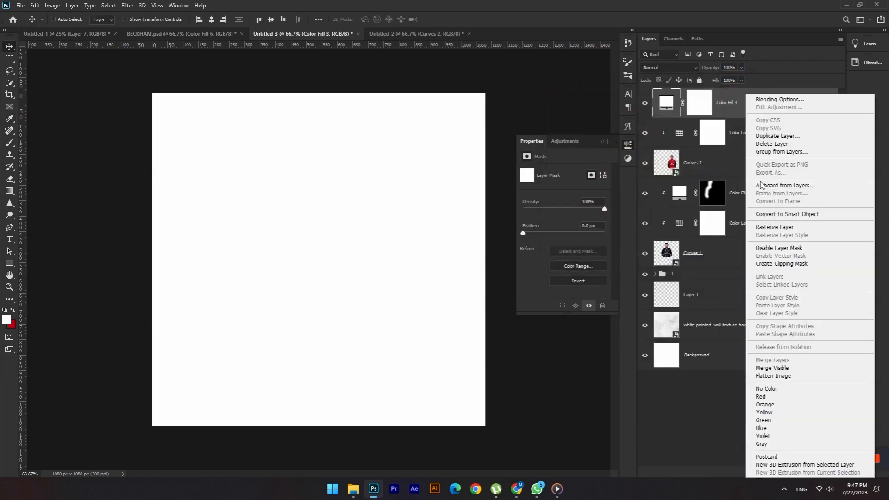
pyautogui.click(769, 249)
pyautogui.click(716, 113)
pyautogui.hotkey('ctrl', 'i')
# Step: Set the red-shirt player's white fill to Soft Light and paint white on its mask over the left shoulder
pyautogui.click(675, 67)
pyautogui.click(667, 180)
pyautogui.click(668, 68)
pyautogui.click(667, 186)
pyautogui.press('b')
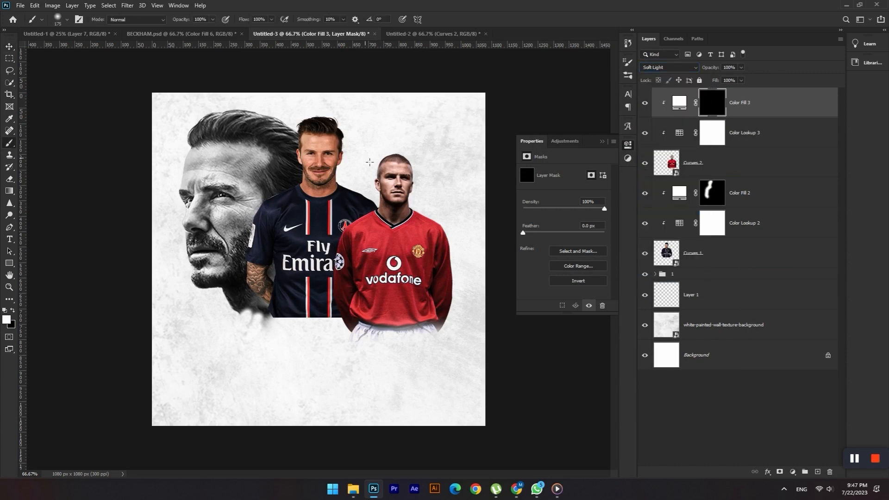
pyautogui.moveTo(363, 205)
pyautogui.mouseDown()
pyautogui.moveTo(358, 224)
pyautogui.moveTo(343, 232)
pyautogui.mouseUp()
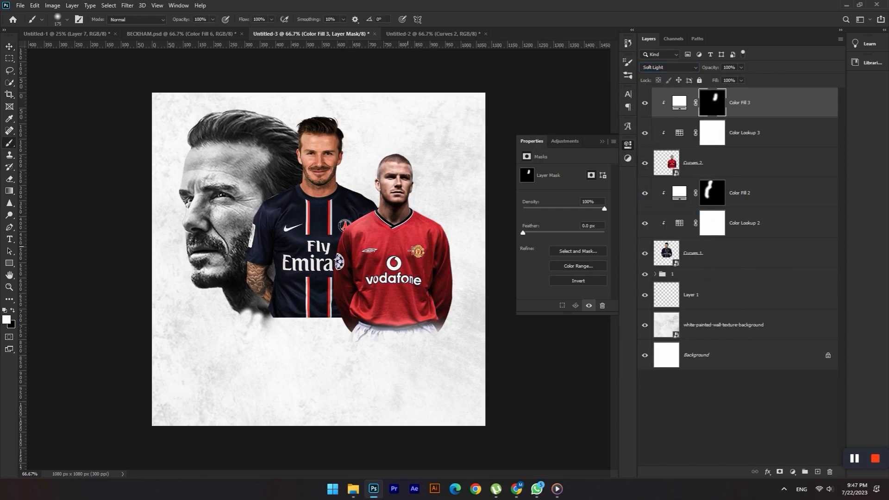
# Step: Add a black (000000) Solid Color fill clipped to the red-shirt player and invert its mask to black
pyautogui.click(792, 473)
pyautogui.click(802, 306)
pyautogui.moveTo(650, 206); pyautogui.dragTo(668, 226)
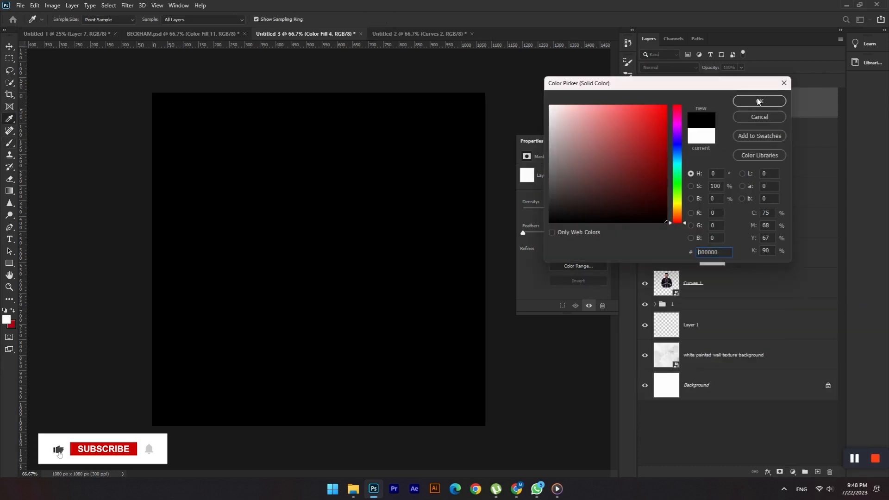
pyautogui.click(758, 101)
pyautogui.rightClick(753, 105)
pyautogui.click(773, 263)
pyautogui.hotkey('ctrl', 'i')
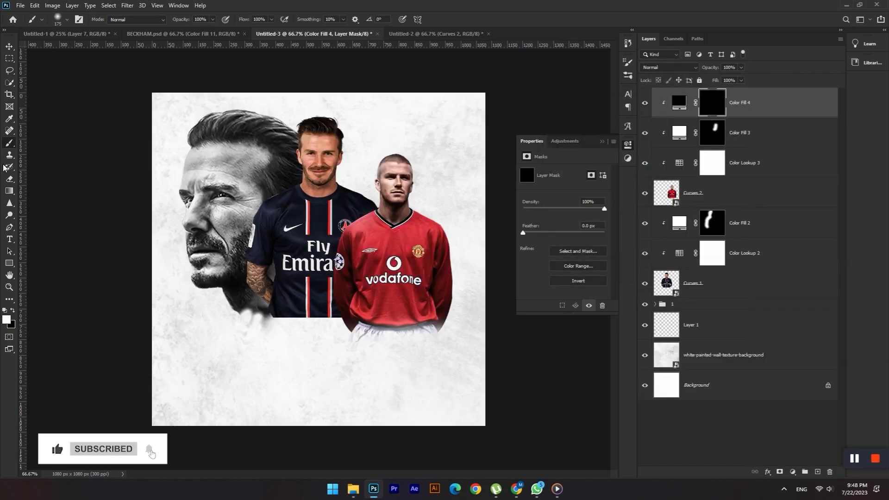
# Step: Set the black fill to Vivid Light at 54% opacity and paint white on its mask along the red-shirt player's right side
pyautogui.click(668, 67)
pyautogui.click(658, 200)
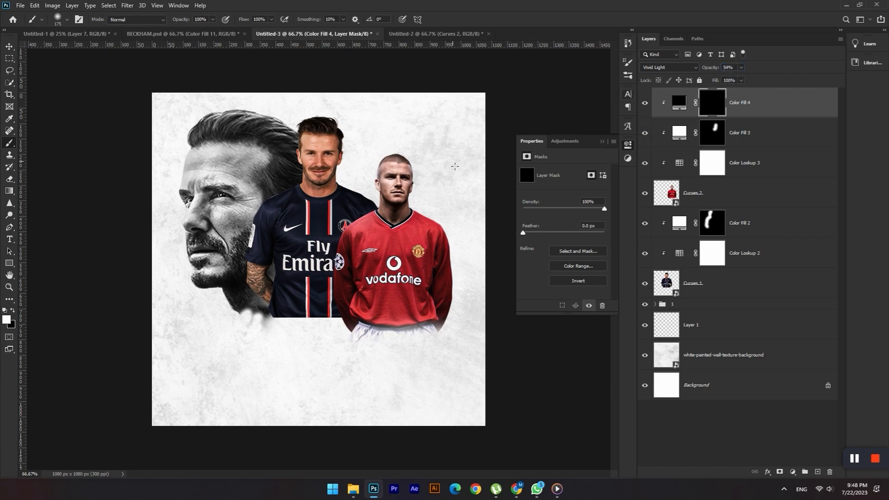
pyautogui.moveTo(435, 162); pyautogui.dragTo(434, 186)
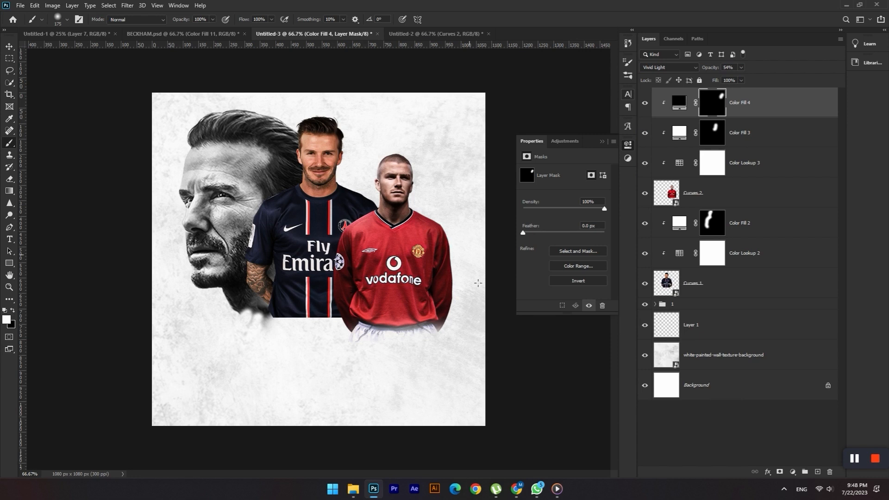
# Step: Group the red-shirt player with its clipped fills and Color Lookup, and name the group 3
pyautogui.press('v')
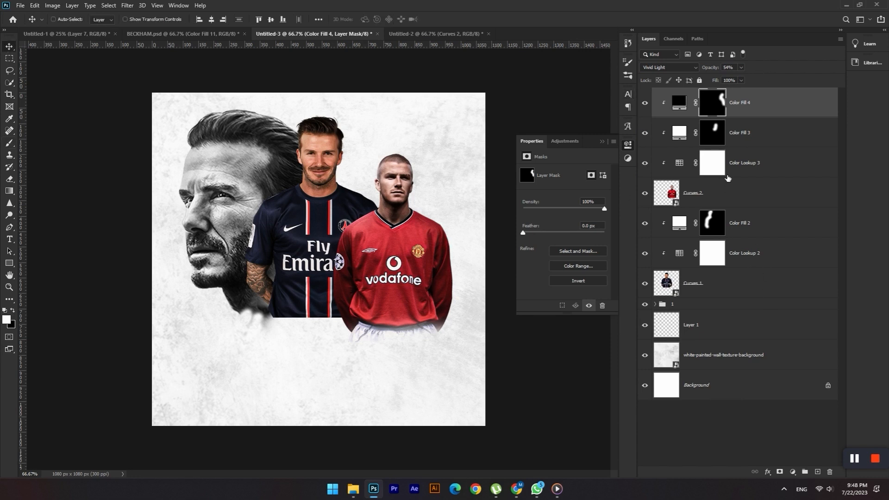
pyautogui.keyDown('shift'); pyautogui.click(740, 199); pyautogui.keyUp('shift')
pyautogui.hotkey('ctrl', 'g')
pyautogui.write('3')
pyautogui.press('Return')
# Step: Group the navy-shirt player with its clipped adjustment layers and name the group 2
pyautogui.click(748, 111)
pyautogui.keyDown('shift'); pyautogui.click(728, 174); pyautogui.keyUp('shift')
pyautogui.hotkey('ctrl', 'g')
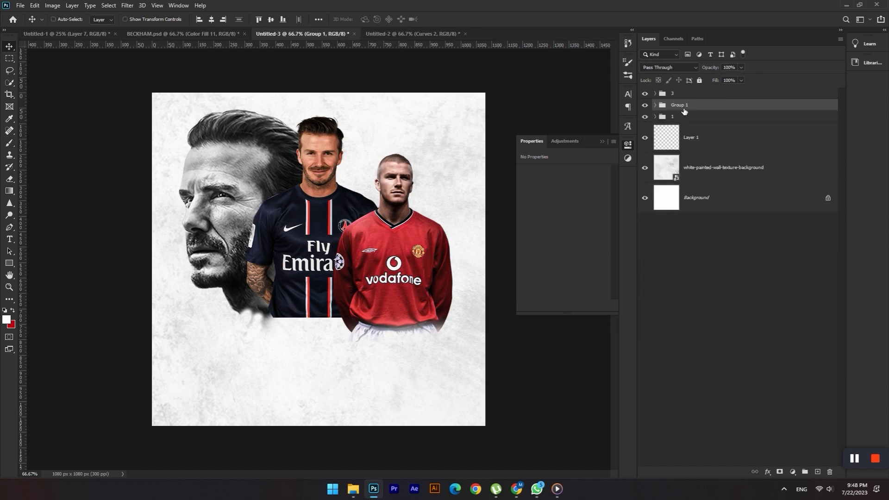
pyautogui.press('Return')
# Step: Copy the clock tower from Untitled-2 into Untitled-3 and place it below group 3, behind the red-shirt player
pyautogui.click(682, 97)
pyautogui.click(421, 35)
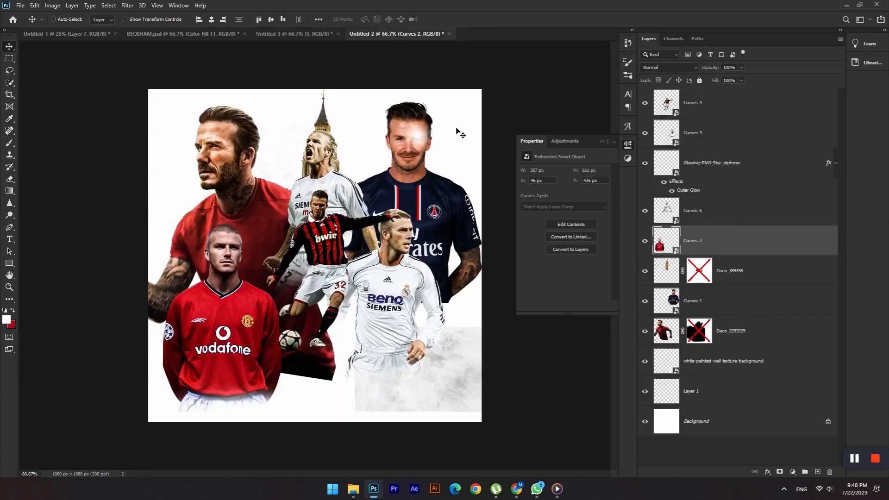
pyautogui.click(735, 281)
pyautogui.moveTo(333, 138); pyautogui.dragTo(499, 184)
pyautogui.moveTo(743, 107); pyautogui.dragTo(745, 130)
pyautogui.moveTo(445, 190)
pyautogui.mouseDown()
pyautogui.moveTo(438, 199)
pyautogui.moveTo(445, 201)
pyautogui.mouseUp()
# Step: Move the red-shirt player's group slightly up and to the left
pyautogui.click(708, 95)
pyautogui.hotkey('ctrl', 't')
pyautogui.moveTo(393, 216); pyautogui.dragTo(443, 186)
# Step: Shift the clock tower slightly to the right and enable its layer mask
pyautogui.click(720, 113)
pyautogui.hotkey('ctrl', 't')
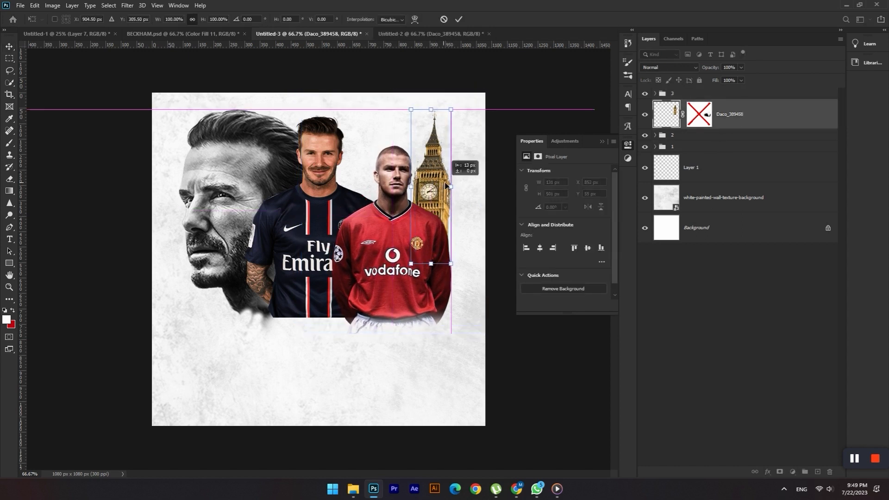
pyautogui.press('Return')
pyautogui.click(699, 114)
pyautogui.rightClick(698, 115)
pyautogui.click(715, 120)
# Step: Add a white Solid Color fill clipped to the clock tower, keep its mask white, and change its blending mode to lighten the tower
pyautogui.click(792, 471)
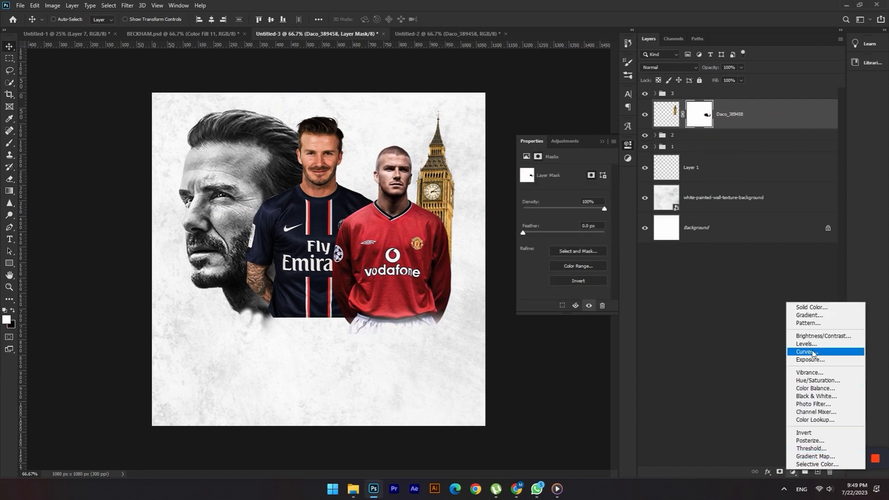
pyautogui.click(808, 307)
pyautogui.click(758, 102)
pyautogui.rightClick(738, 114)
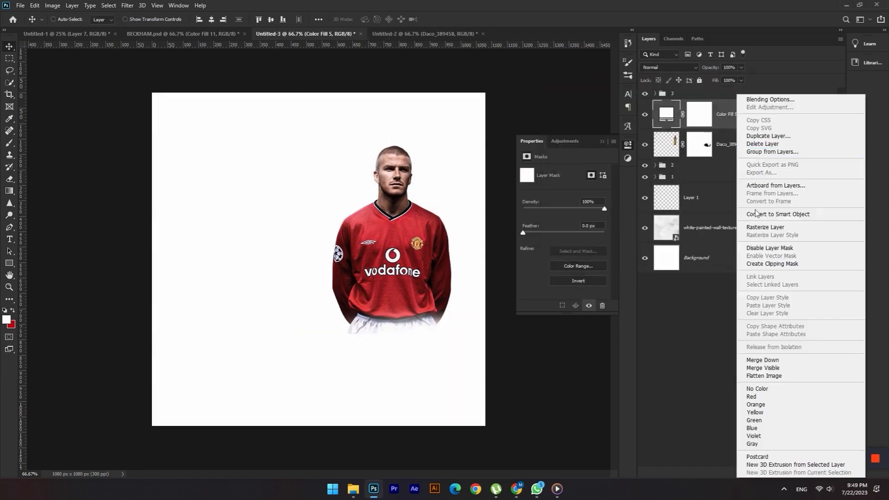
pyautogui.click(764, 265)
pyautogui.click(718, 121)
pyautogui.hotkey('ctrl', 'i')
pyautogui.hotkey('ctrl', 'z')
pyautogui.click(669, 67)
pyautogui.click(666, 182)
# Step: Add a black Solid Color fill clipped to the clock tower and invert its mask to black
pyautogui.click(793, 471)
pyautogui.click(808, 308)
pyautogui.click(758, 101)
pyautogui.click(703, 118)
pyautogui.hotkey('ctrl', 'i')
pyautogui.rightClick(737, 115)
pyautogui.click(764, 263)
# Step: Set the tower's black fill to Overlay at 54% opacity and paint white on its mask along the tower's right side
pyautogui.click(669, 67)
pyautogui.click(667, 174)
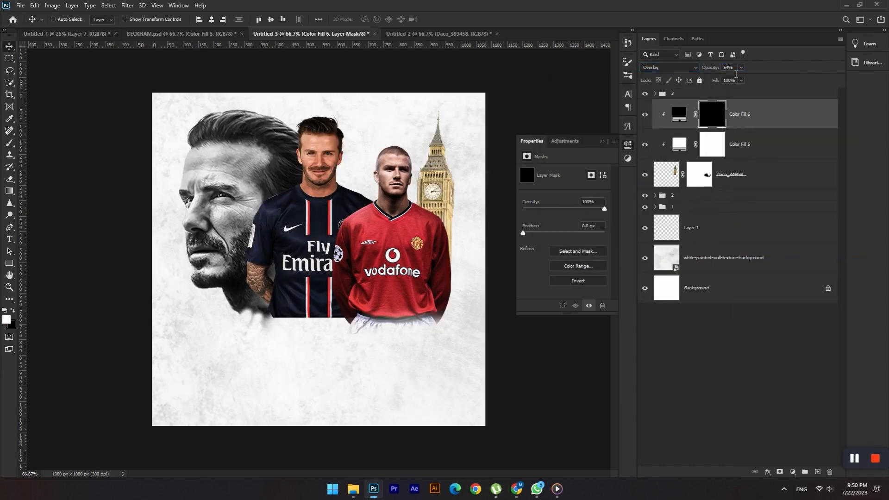
pyautogui.click(9, 143)
pyautogui.moveTo(472, 145); pyautogui.dragTo(461, 264)
# Step: Add a Color Lookup adjustment with Candlelight.CUBE at 40% opacity above the clock tower's fills
pyautogui.click(808, 419)
pyautogui.click(582, 172)
pyautogui.click(583, 229)
pyautogui.click(729, 68)
pyautogui.write('40')
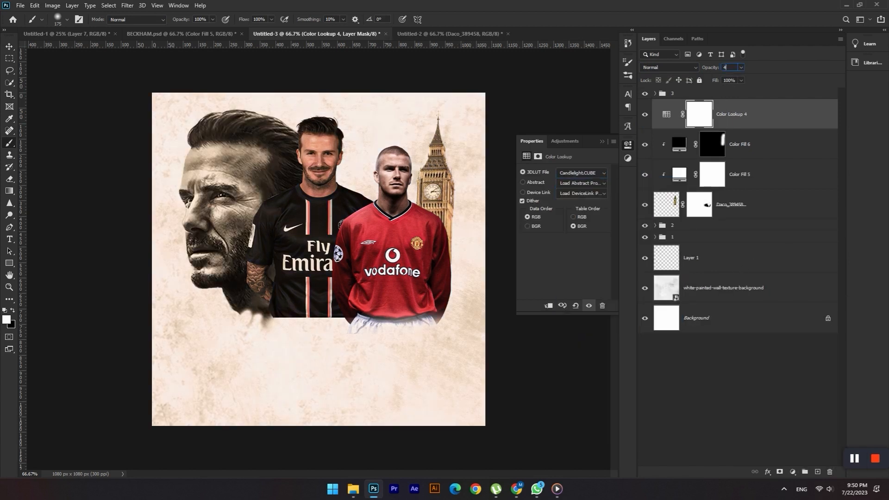
pyautogui.press('Return')
# Step: Group the clock tower with its two fills and Color Lookup, and name the group 3
pyautogui.keyDown('shift'); pyautogui.click(738, 175); pyautogui.keyUp('shift')
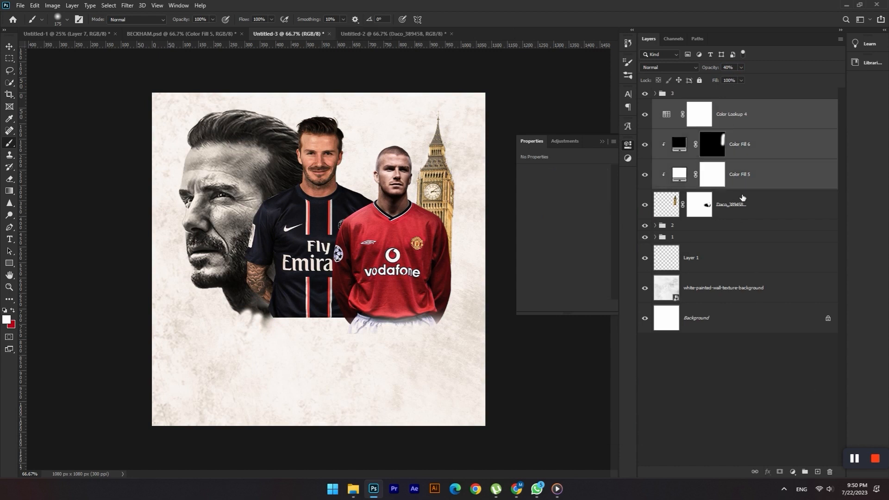
pyautogui.keyDown('shift'); pyautogui.click(736, 206); pyautogui.keyUp('shift')
pyautogui.hotkey('ctrl', 'g')
pyautogui.doubleClick(683, 107)
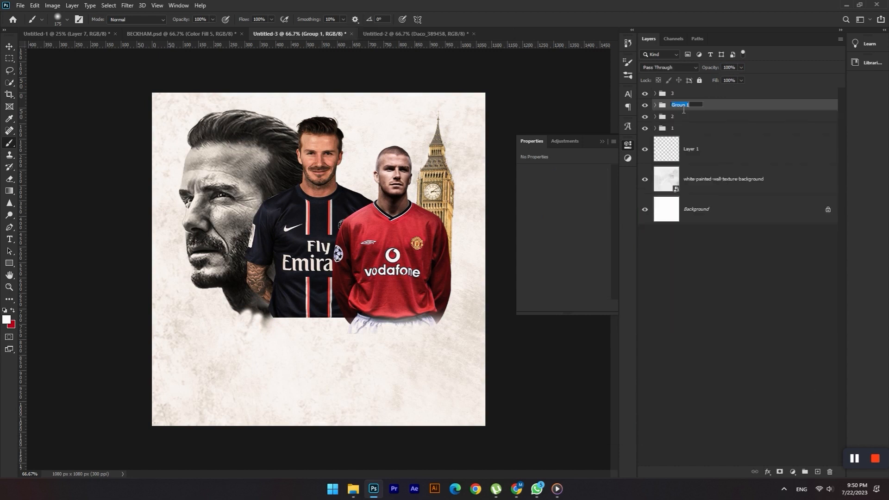
pyautogui.write('3')
pyautogui.press('Return')
# Step: Rename the red-shirt player's group as 4
pyautogui.doubleClick(676, 94)
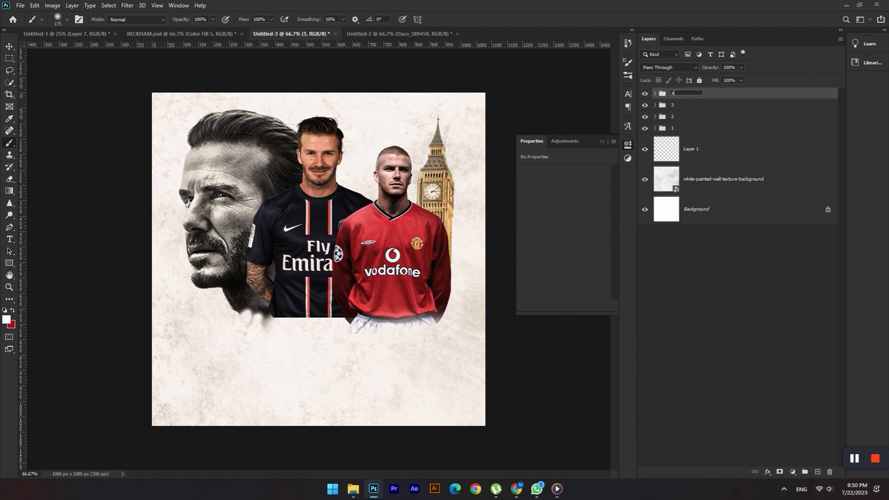
pyautogui.write('4')
pyautogui.press('Return')
# Step: Clip the Color Lookup inside group 3 to the clock tower
pyautogui.click(660, 105)
pyautogui.click(656, 105)
pyautogui.rightClick(794, 131)
pyautogui.click(768, 264)
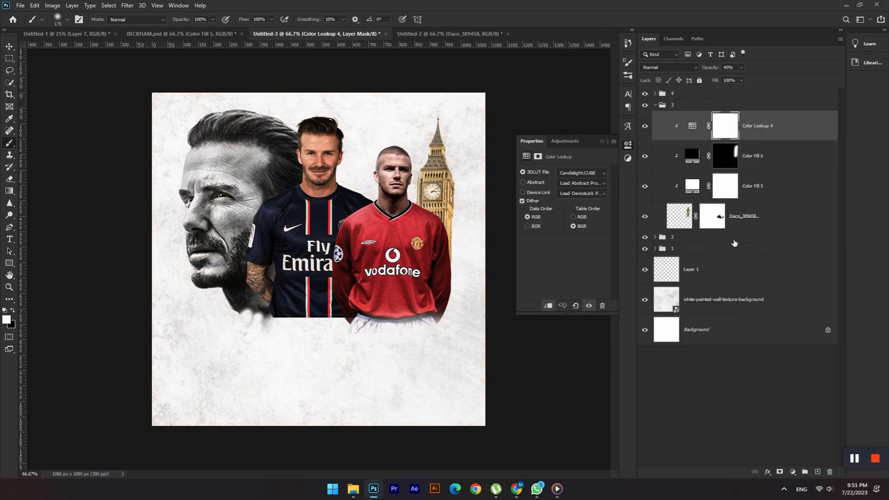
pyautogui.click(655, 105)
# Step: Scale group 1, the black-and-white portrait, down slightly and reposition it behind the navy-shirt player
pyautogui.click(678, 132)
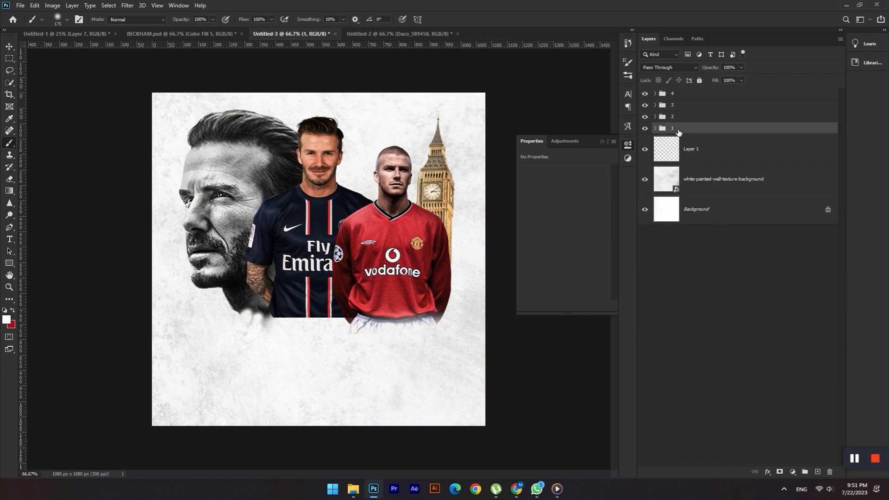
pyautogui.hotkey('ctrl', 't')
pyautogui.moveTo(270, 83); pyautogui.dragTo(271, 100)
pyautogui.moveTo(270, 152); pyautogui.dragTo(266, 141)
pyautogui.press('Return')
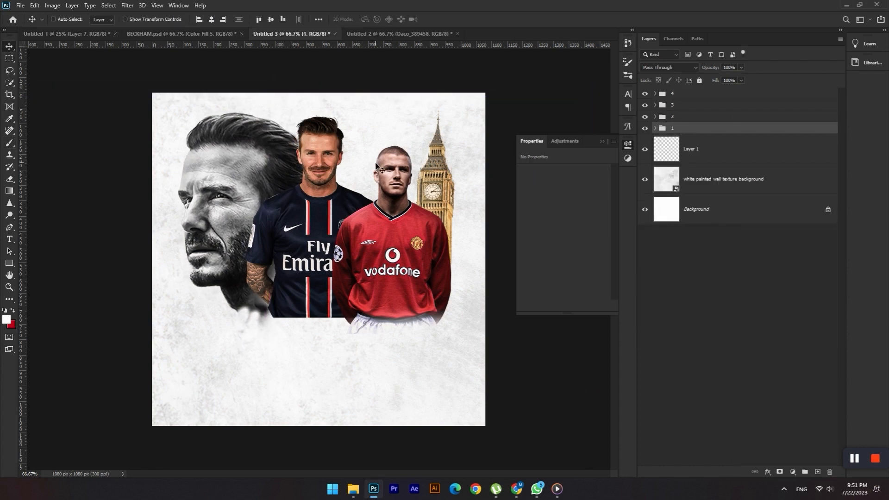
# Step: Copy the white Siemens Mobile player cutout from Untitled-2 into Untitled-3 and place it in front of the portrait and navy-shirt player
pyautogui.click(700, 101)
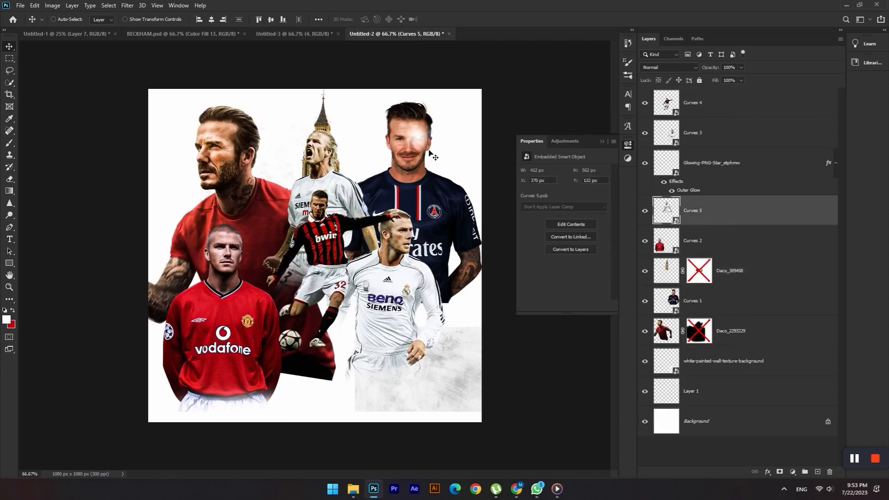
pyautogui.moveTo(281, 279); pyautogui.dragTo(278, 258)
# Step: Add a black Solid Color fill clipped to the white-shirt player and invert its mask to black
pyautogui.click(793, 472)
pyautogui.click(805, 308)
pyautogui.click(574, 219)
pyautogui.click(755, 103)
pyautogui.rightClick(762, 105)
pyautogui.click(793, 266)
pyautogui.click(717, 111)
pyautogui.hotkey('ctrl', 'i')
# Step: Set the white-shirt player's black fill to Vivid Light at 13% opacity and paint white on its mask by the right shoulder
pyautogui.click(678, 68)
pyautogui.click(674, 200)
pyautogui.press('1')
pyautogui.press('3')
pyautogui.press('b')
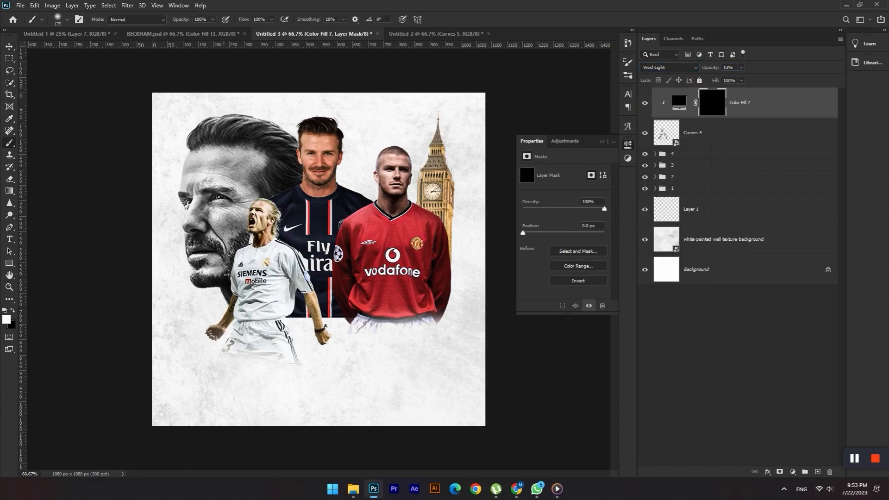
pyautogui.click(301, 233)
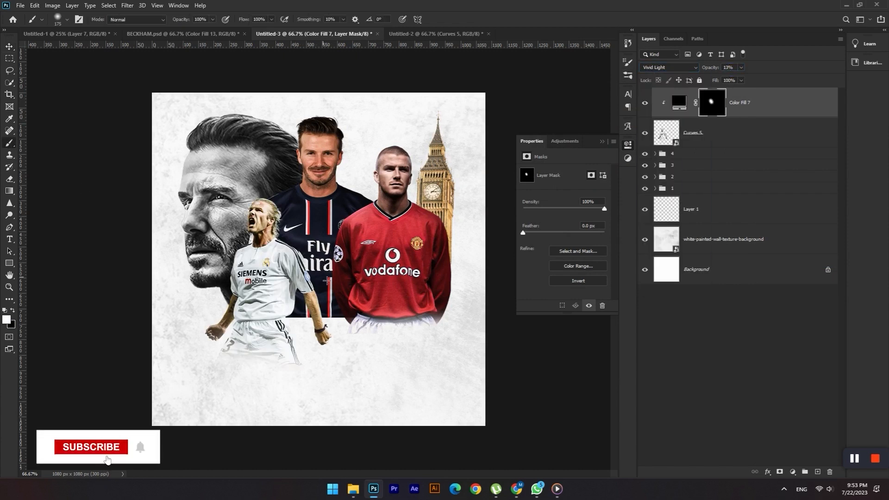
# Step: Add a white Solid Color fill clipped to the white-shirt player, with a black inverted mask, Overlay blending and 46% opacity
pyautogui.click(792, 471)
pyautogui.click(811, 306)
pyautogui.click(756, 99)
pyautogui.hotkey('ctrl', 'alt', 'g')
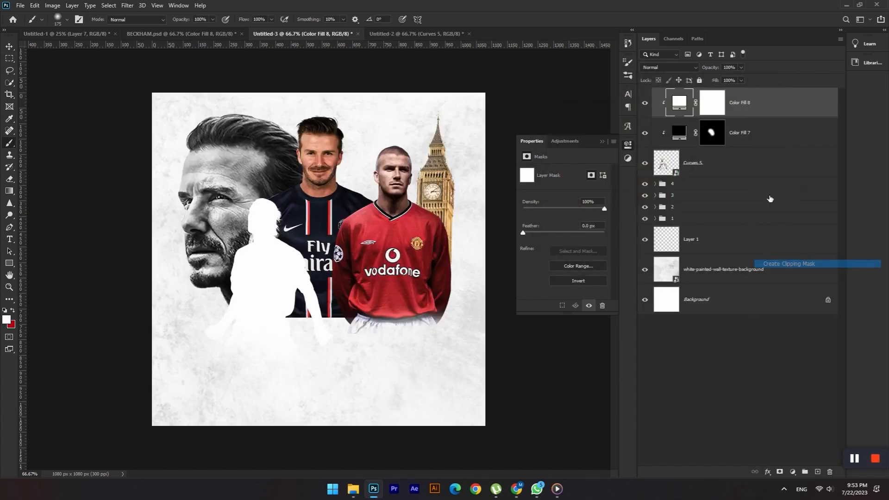
pyautogui.hotkey('ctrl', 'i')
pyautogui.click(668, 68)
pyautogui.click(663, 177)
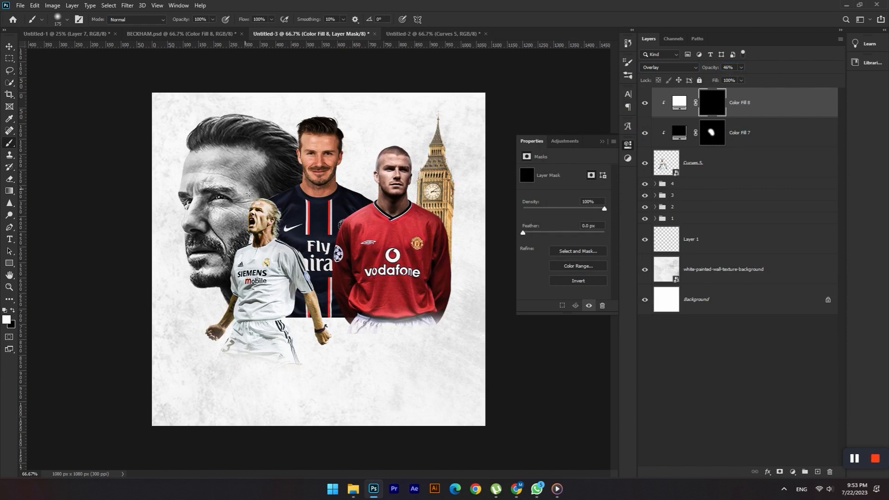
# Step: Try painting a white highlight on the fill's mask along the white-shirt player's left side, compare it on and off, and undo it
pyautogui.moveTo(227, 250); pyautogui.dragTo(235, 247)
pyautogui.moveTo(229, 277)
pyautogui.mouseDown()
pyautogui.moveTo(220, 316)
pyautogui.moveTo(202, 321)
pyautogui.mouseUp()
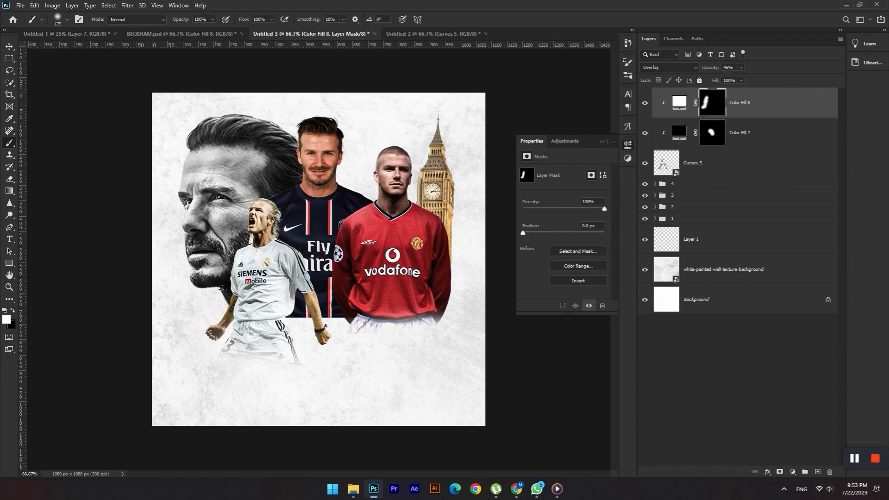
pyautogui.click(644, 103)
pyautogui.click(645, 103)
pyautogui.hotkey('ctrl', 'z')
pyautogui.hotkey('ctrl', 'z')
pyautogui.hotkey('ctrl', '+')
pyautogui.hotkey('ctrl', '+')
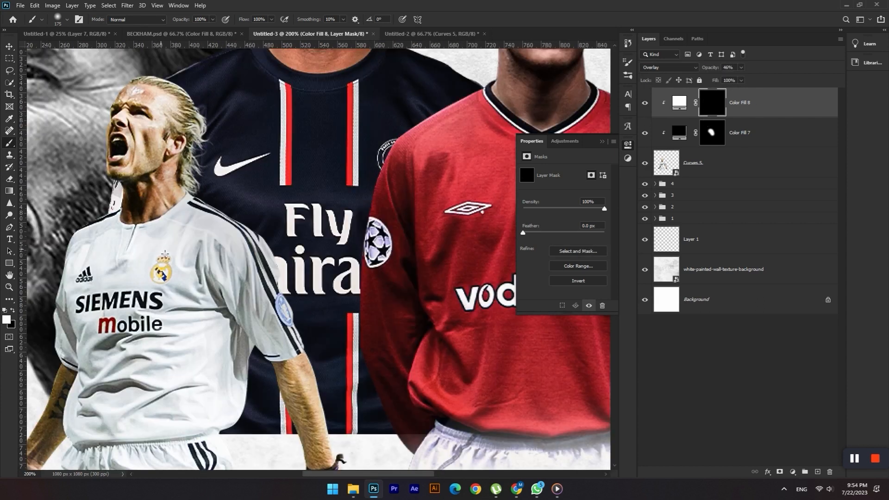
# Step: Paint a white highlight on the white fill's mask down the shouting white-shirt player's left side
pyautogui.hotkey('ctrl', '-')
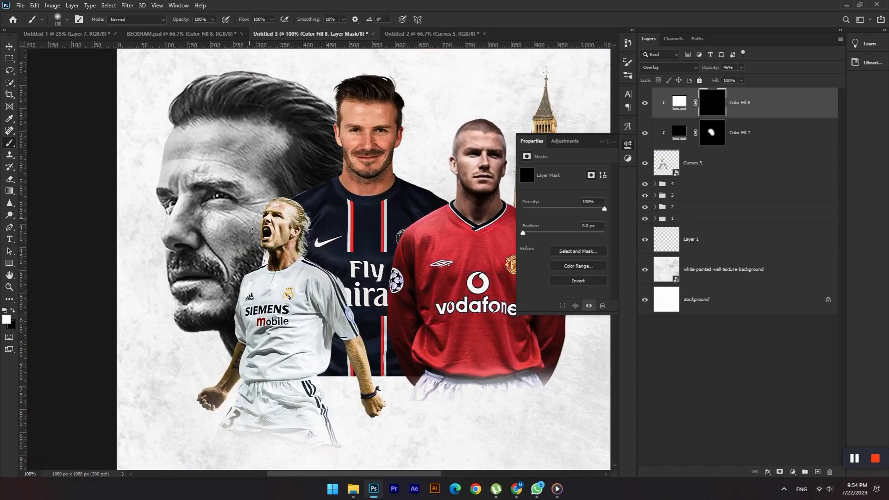
pyautogui.moveTo(212, 385); pyautogui.dragTo(260, 207)
pyautogui.hotkey('ctrl', '-')
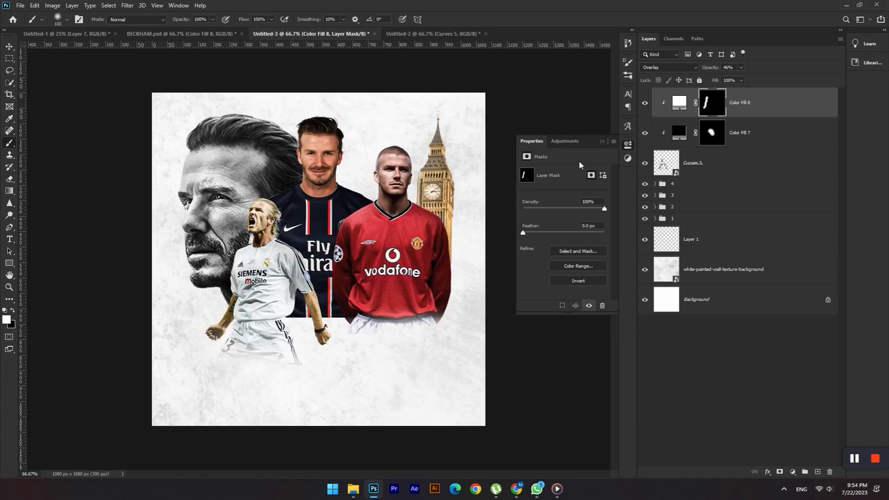
# Step: Add a Color Lookup adjustment clipped to the shouting white-shirt player, using Candlelight.CUBE at 40% opacity
pyautogui.click(792, 471)
pyautogui.click(809, 413)
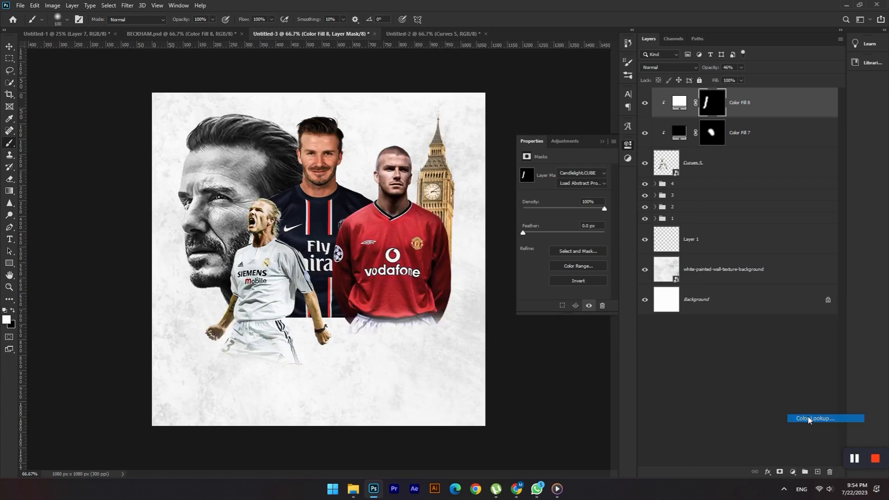
pyautogui.rightClick(698, 116)
pyautogui.click(755, 264)
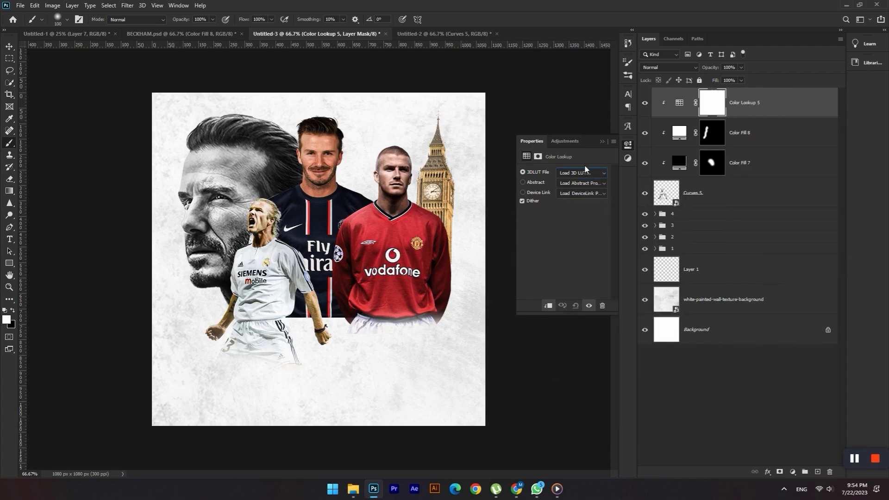
pyautogui.click(585, 172)
pyautogui.click(586, 236)
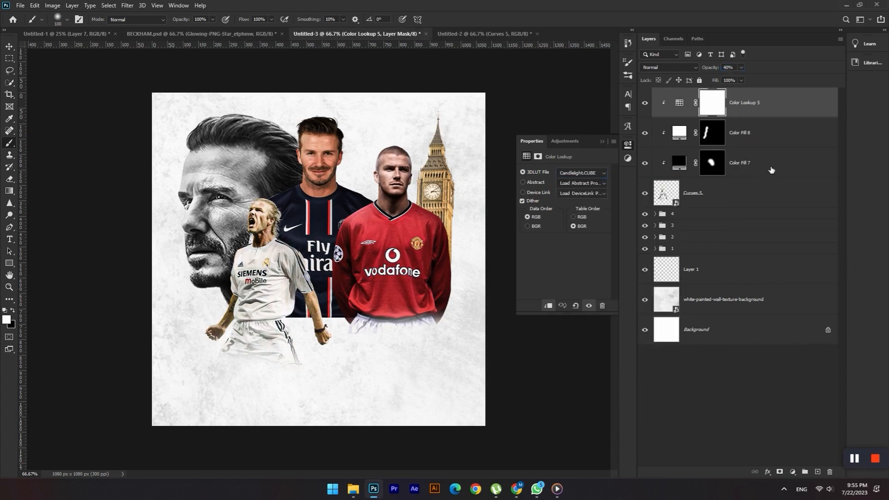
# Step: Group the shouting player's cutout with its clipped fills and Color Lookup, and name the group 5
pyautogui.keyDown('shift'); pyautogui.click(730, 197); pyautogui.keyUp('shift')
pyautogui.keyDown('shift'); pyautogui.click(753, 111); pyautogui.keyUp('shift')
pyautogui.hotkey('ctrl', 'g')
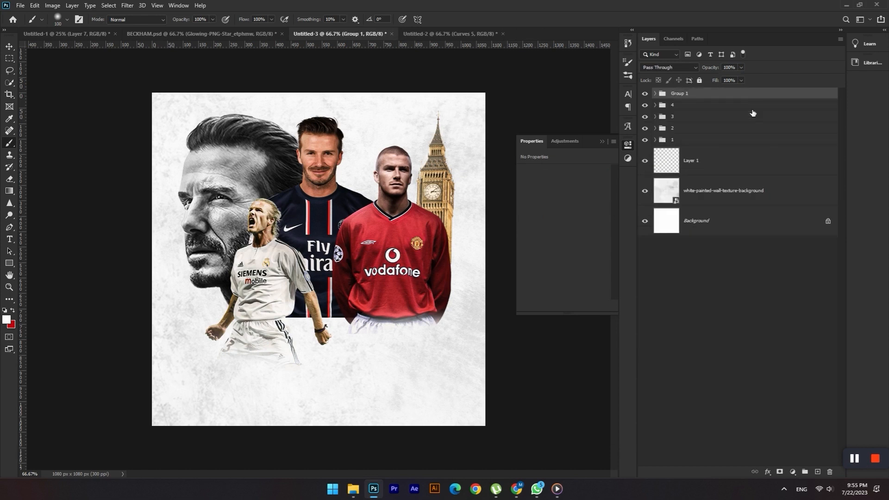
pyautogui.doubleClick(733, 94)
pyautogui.press('Escape')
pyautogui.doubleClick(679, 93)
pyautogui.write('5')
pyautogui.press('Return')
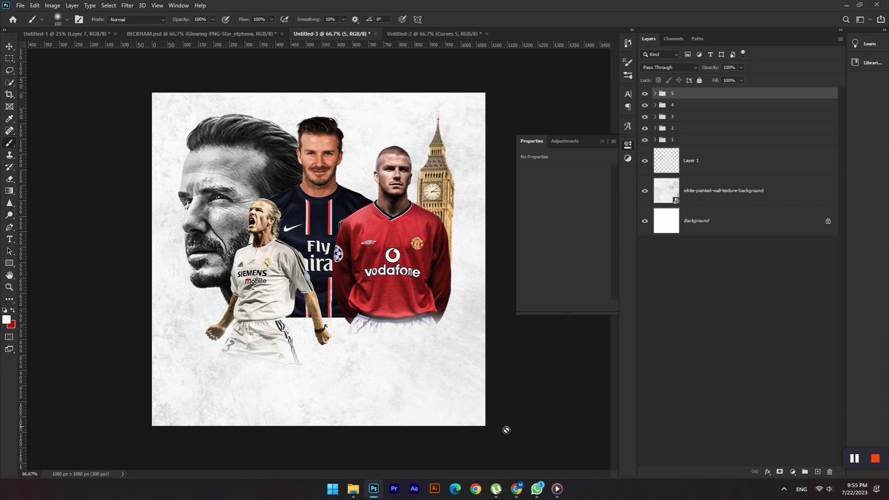
# Step: Copy the glowing star from the Untitled-2 document into the poster, placing it between the shouting player and the navy-shirt player
pyautogui.click(406, 35)
pyautogui.click(10, 47)
pyautogui.click(707, 171)
pyautogui.moveTo(359, 240); pyautogui.dragTo(296, 252)
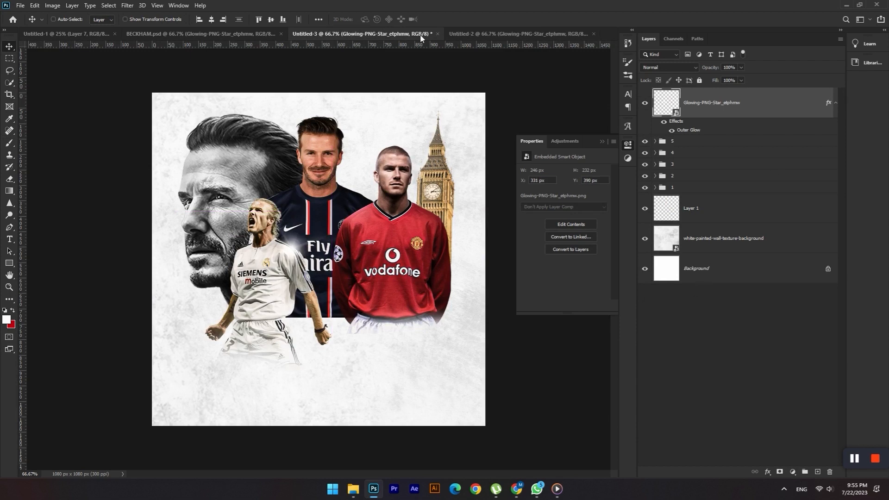
# Step: Copy the BenQ Siemens white-shirt player from Untitled-2 into the poster, placing him in front of the red-shirt player
pyautogui.click(499, 35)
pyautogui.click(705, 211)
pyautogui.click(692, 134)
pyautogui.moveTo(389, 296); pyautogui.dragTo(380, 278)
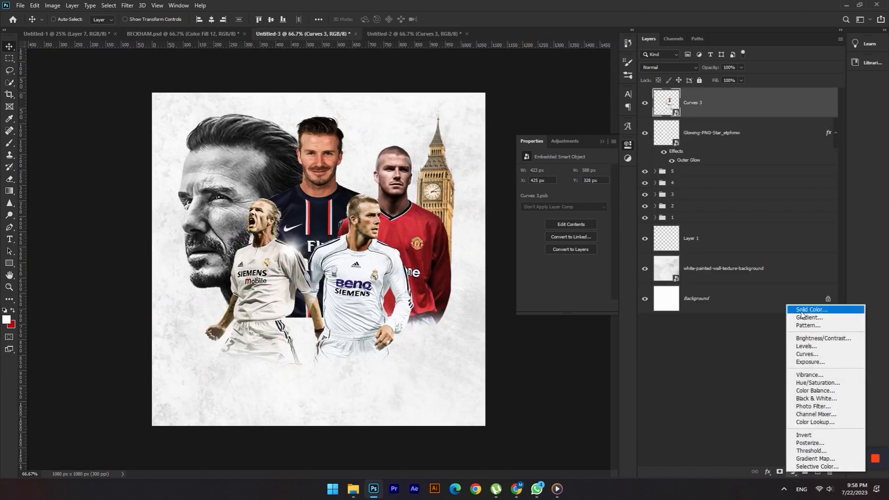
# Step: Add a black Solid Color fill clipped to the BenQ-shirt player and invert its mask to black
pyautogui.click(797, 307)
pyautogui.click(760, 99)
pyautogui.rightClick(755, 102)
pyautogui.click(796, 263)
pyautogui.click(712, 103)
pyautogui.hotkey('ctrl', 'i')
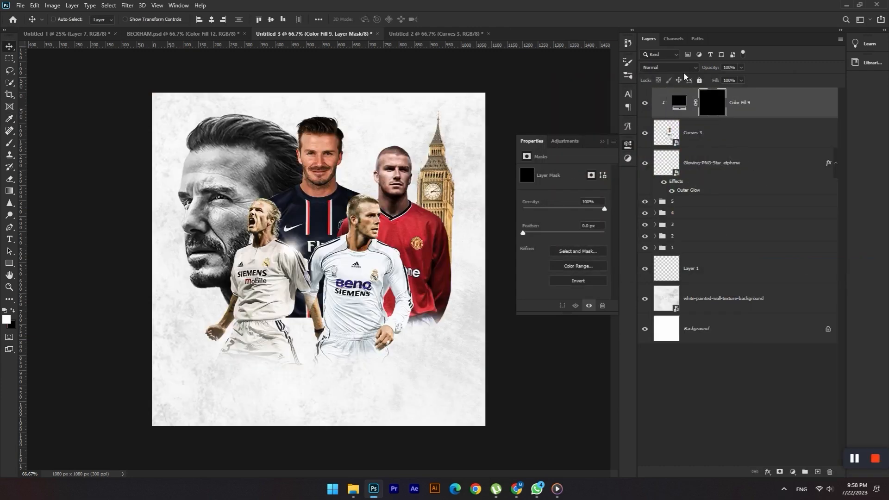
# Step: Set the BenQ-shirt player's black fill to Vivid Light at 24% opacity and paint white on its mask down his right-hand sleeve
pyautogui.click(669, 67)
pyautogui.click(684, 201)
pyautogui.click(10, 144)
pyautogui.moveTo(400, 237)
pyautogui.mouseDown()
pyautogui.moveTo(391, 248)
pyautogui.moveTo(420, 282)
pyautogui.moveTo(420, 340)
pyautogui.mouseUp()
pyautogui.press('x')
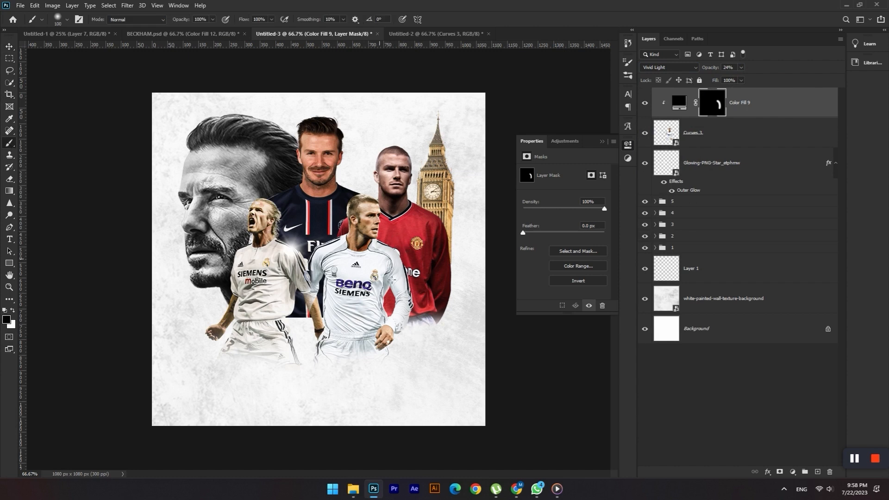
# Step: Add a white Solid Color fill clipped to the BenQ-shirt player and invert its mask to black
pyautogui.click(773, 105)
pyautogui.click(793, 471)
pyautogui.click(815, 313)
pyautogui.click(760, 99)
pyautogui.rightClick(739, 104)
pyautogui.click(787, 265)
pyautogui.click(718, 110)
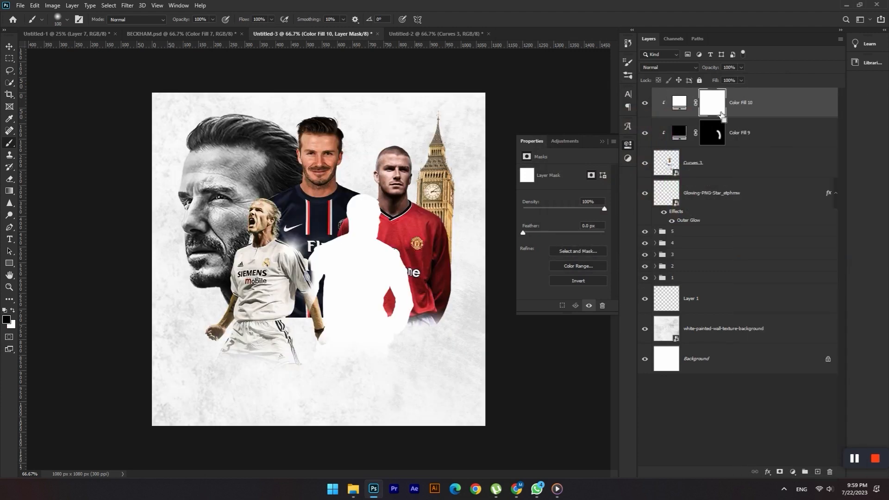
pyautogui.hotkey('ctrl', 'i')
# Step: Set the BenQ-shirt player's white fill to Soft Light and paint a highlight on its mask over his left-hand shoulder
pyautogui.click(669, 67)
pyautogui.click(670, 186)
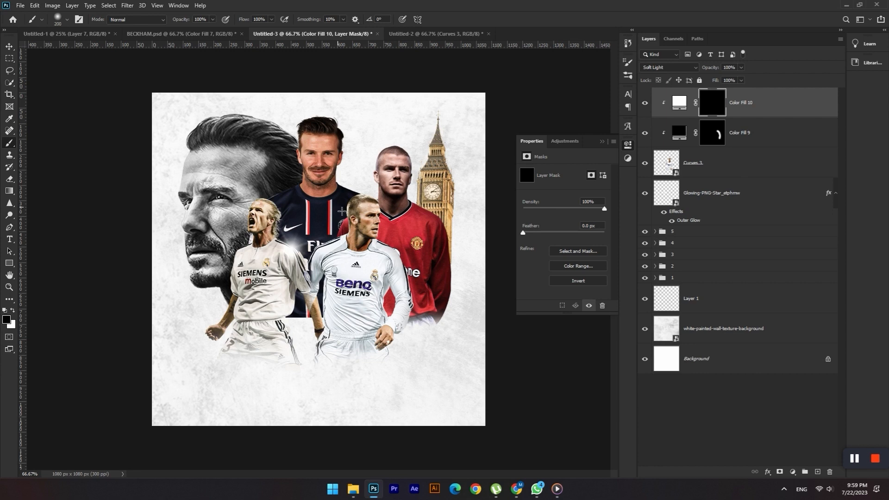
pyautogui.press('x')
pyautogui.press('[')
pyautogui.press('[')
pyautogui.moveTo(306, 256); pyautogui.dragTo(309, 254)
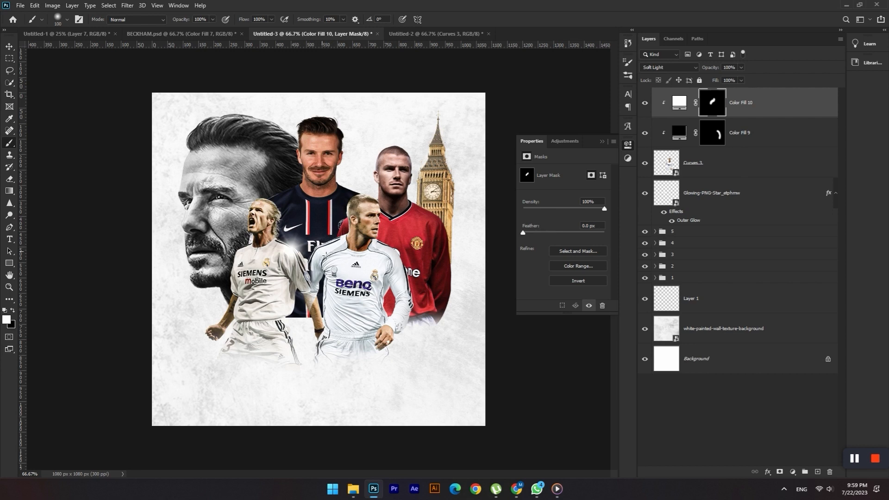
# Step: Add a Candlelight.CUBE Color Lookup at 40% opacity and clip it to the BenQ-shirt player
pyautogui.click(801, 467)
pyautogui.click(814, 399)
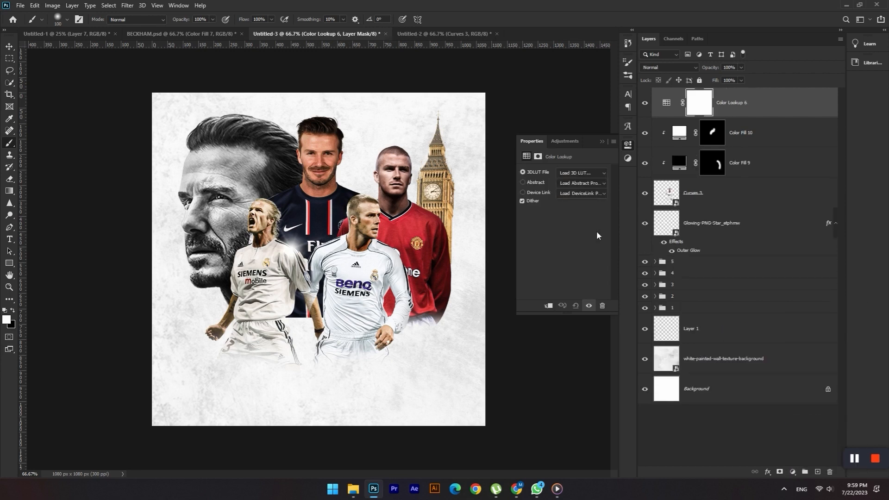
pyautogui.click(582, 172)
pyautogui.click(595, 237)
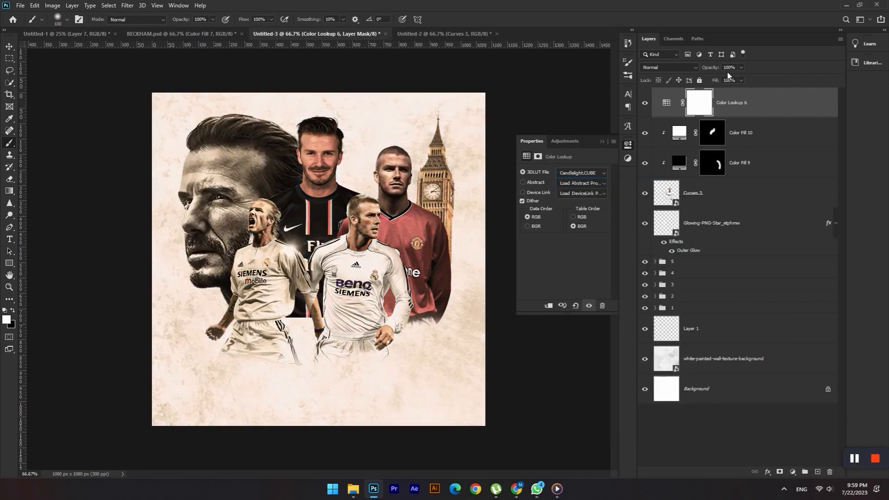
pyautogui.write('40')
pyautogui.press('Return')
pyautogui.rightClick(733, 103)
pyautogui.click(768, 263)
# Step: Group the BenQ-shirt player's cutout with its clipped fills and Color Lookup, and name the group 6
pyautogui.keyDown('ctrl'); pyautogui.click(756, 135); pyautogui.keyUp('ctrl')
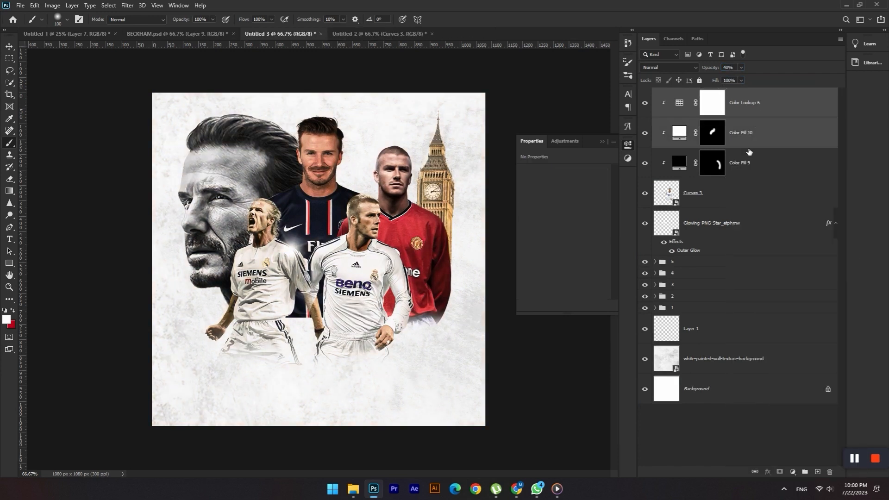
pyautogui.keyDown('ctrl'); pyautogui.click(749, 164); pyautogui.keyUp('ctrl')
pyautogui.keyDown('ctrl'); pyautogui.click(743, 193); pyautogui.keyUp('ctrl')
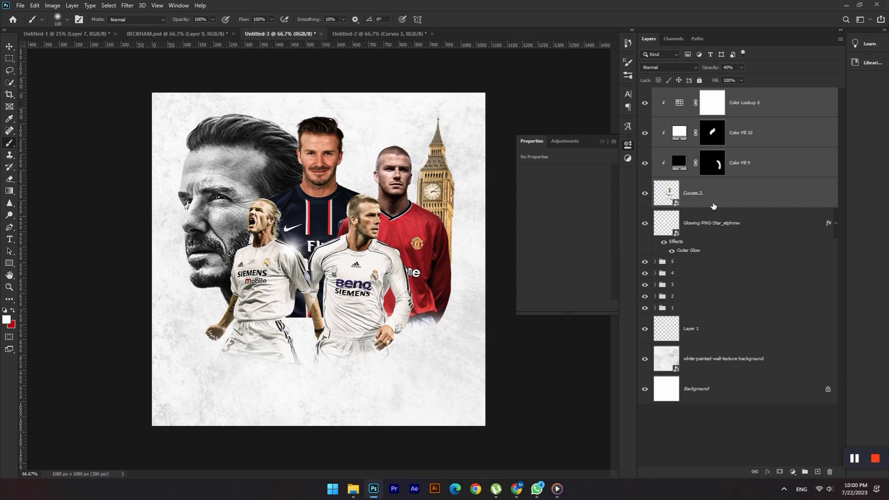
pyautogui.hotkey('ctrl', 'g')
pyautogui.doubleClick(684, 94)
pyautogui.write('6')
pyautogui.press('Return')
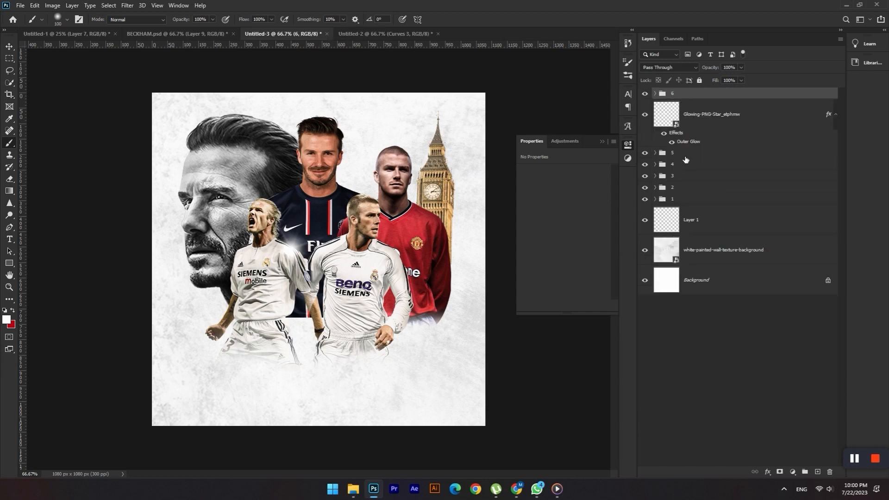
# Step: Move group 6 slightly up and left, and shift group 5 right, closer to the BenQ-shirt player
pyautogui.click(684, 156)
pyautogui.click(702, 95)
pyautogui.hotkey('ctrl', 't')
pyautogui.moveTo(396, 247)
pyautogui.mouseDown()
pyautogui.moveTo(386, 237)
pyautogui.moveTo(394, 241)
pyautogui.mouseUp()
pyautogui.hotkey('ctrl', 'z')
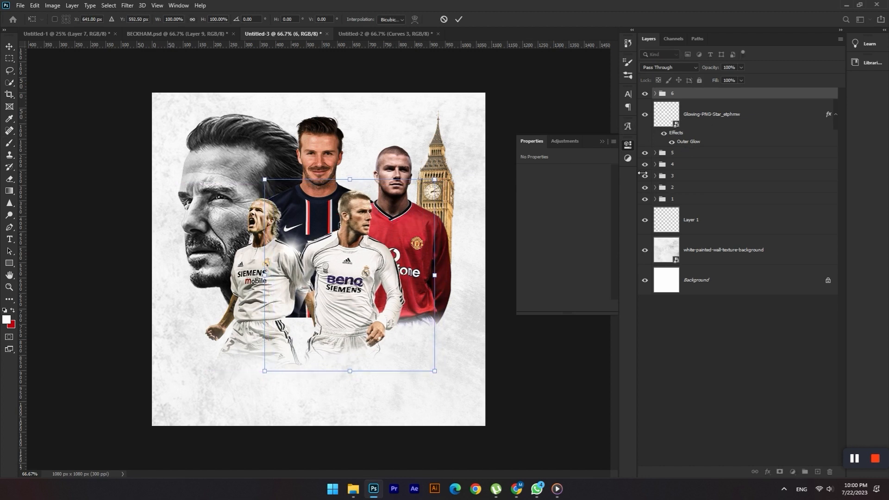
pyautogui.click(690, 156)
pyautogui.hotkey('ctrl', 't')
pyautogui.moveTo(342, 236); pyautogui.dragTo(352, 235)
# Step: Nudge group 6 slightly right and group 5 slightly left to spread the two white-shirt players apart
pyautogui.click(693, 95)
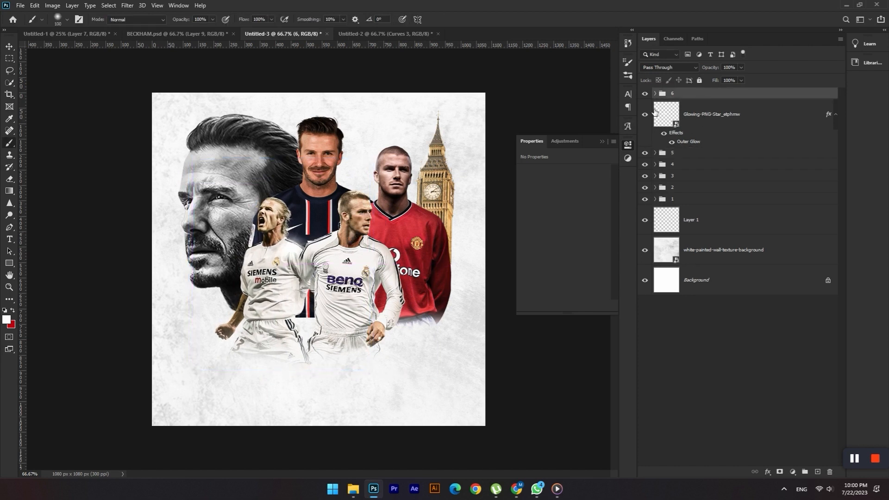
pyautogui.hotkey('ctrl', 't')
pyautogui.moveTo(420, 213); pyautogui.dragTo(425, 211)
pyautogui.press('Return')
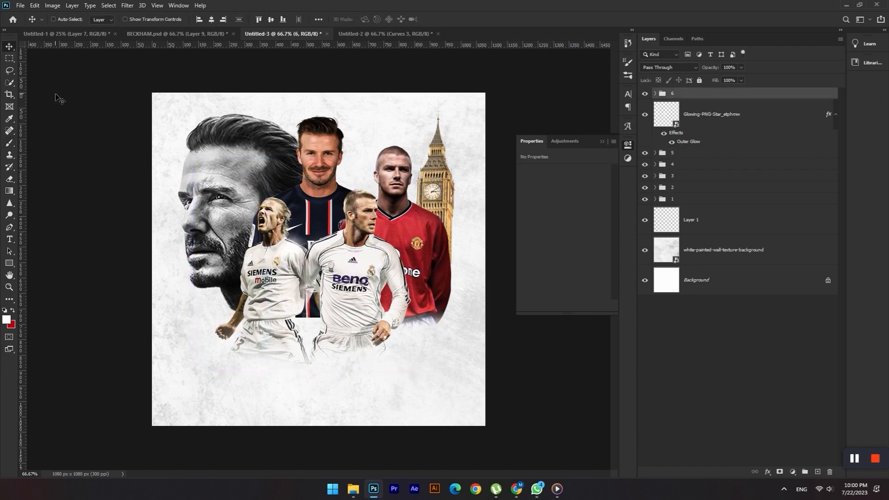
pyautogui.click(676, 156)
pyautogui.moveTo(283, 249); pyautogui.dragTo(279, 251)
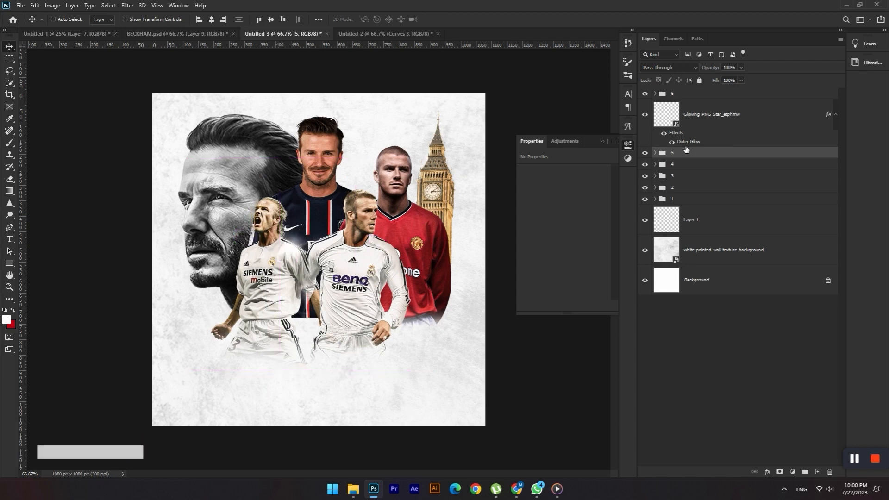
# Step: Add a new layer below group 5, paint soft white over the lower poster with a large brush, and set it to 65% opacity
pyautogui.click(724, 95)
pyautogui.click(687, 157)
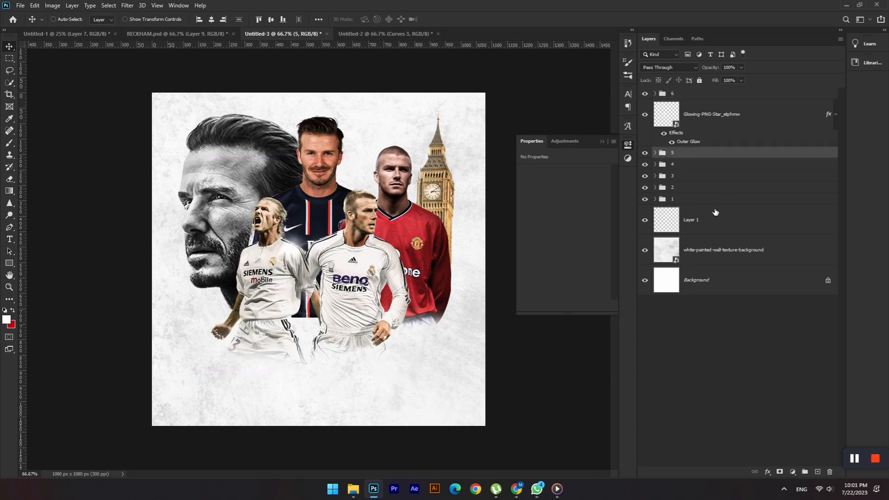
pyautogui.click(817, 471)
pyautogui.press('b')
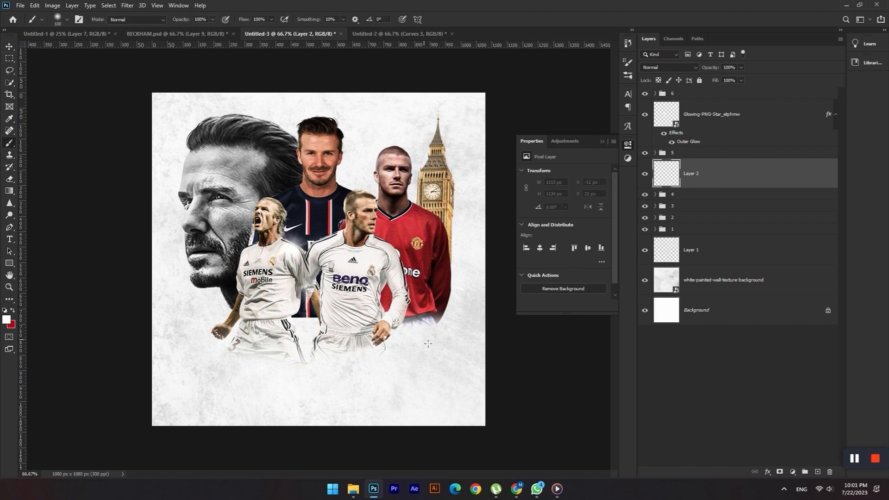
pyautogui.moveTo(341, 333); pyautogui.dragTo(374, 348)
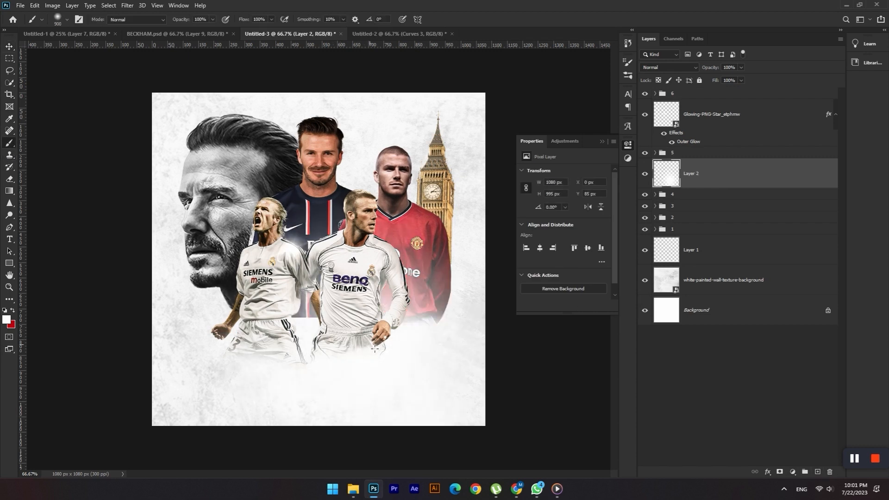
pyautogui.moveTo(725, 78); pyautogui.dragTo(746, 78)
pyautogui.click(740, 67)
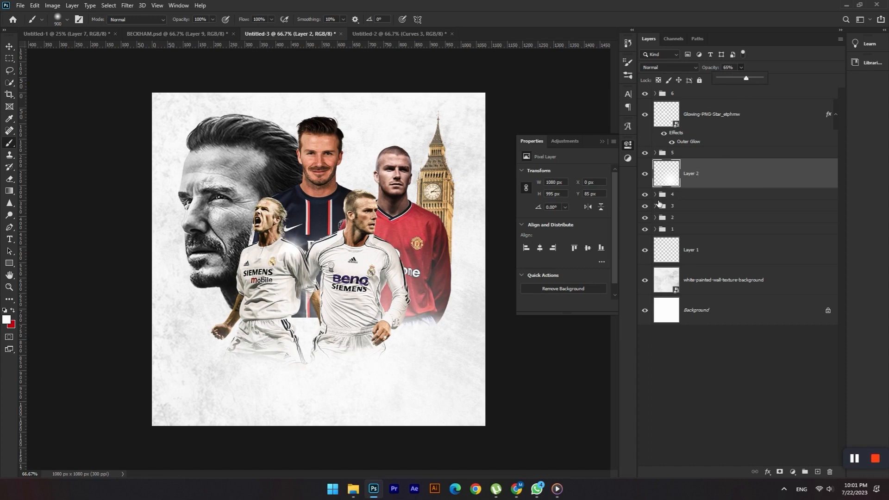
# Step: Copy the kicking player in the red-and-black striped shirt from Untitled-2 into the poster, placing him at the lower front
pyautogui.click(677, 95)
pyautogui.click(396, 33)
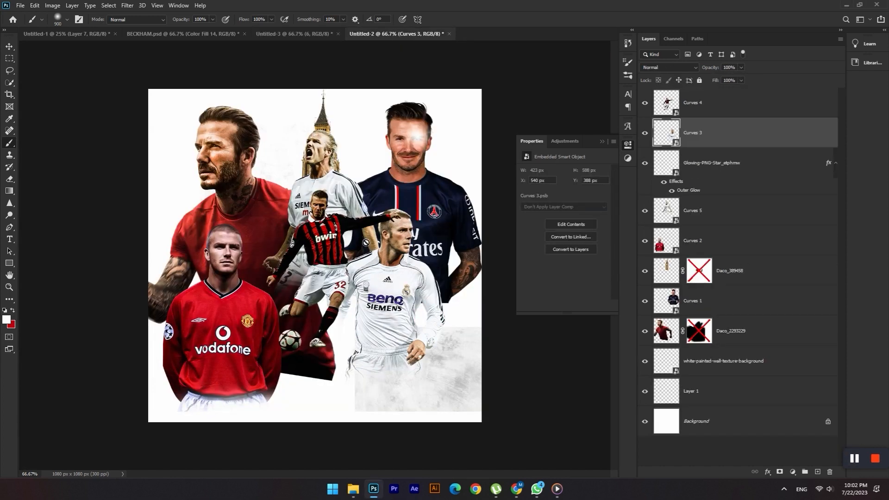
pyautogui.click(11, 48)
pyautogui.moveTo(388, 278); pyautogui.dragTo(388, 286)
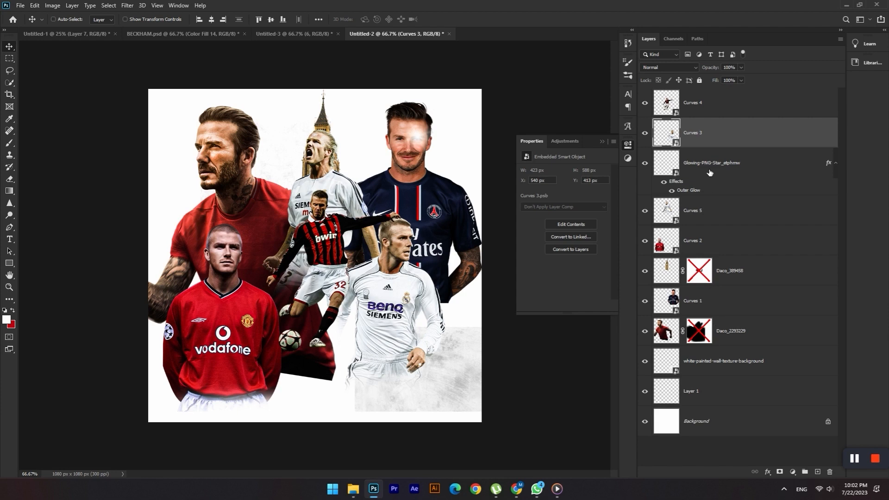
pyautogui.click(693, 103)
pyautogui.moveTo(334, 275); pyautogui.dragTo(329, 314)
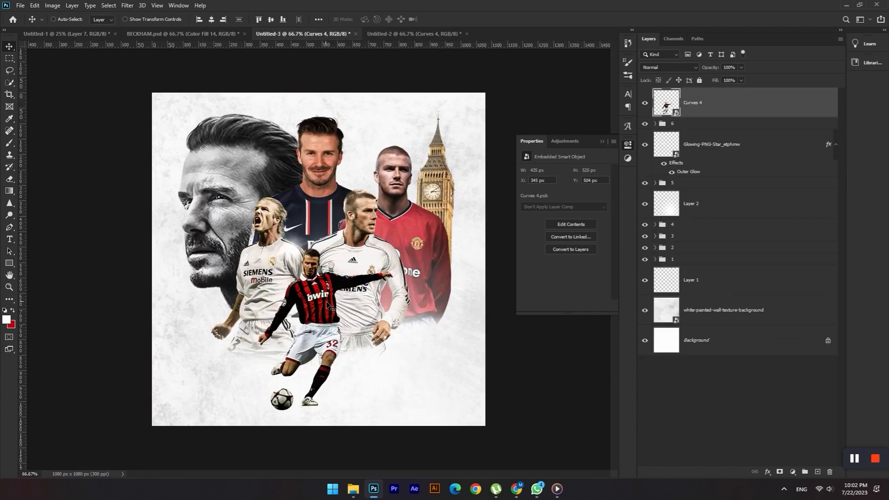
# Step: Add a white Solid Color fill clipped to the striped-shirt player and invert its mask to black
pyautogui.click(793, 471)
pyautogui.click(795, 304)
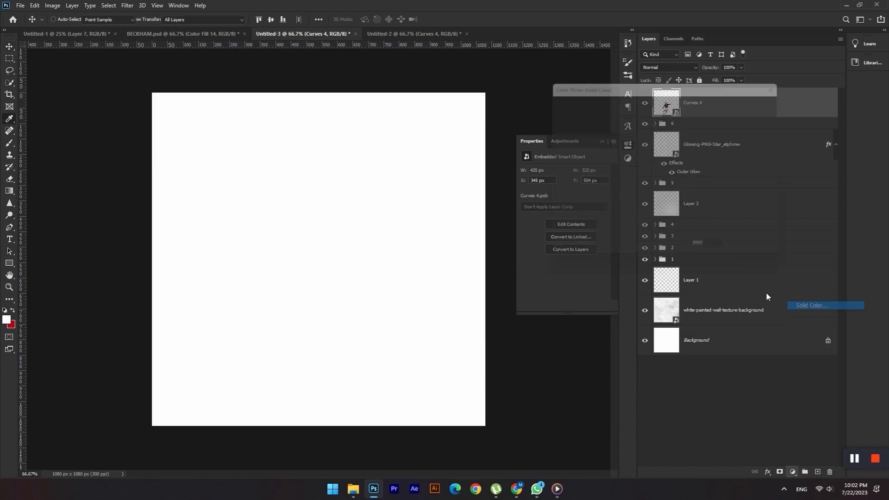
pyautogui.click(755, 99)
pyautogui.rightClick(741, 95)
pyautogui.click(776, 265)
pyautogui.click(717, 102)
pyautogui.hotkey('ctrl', 'i')
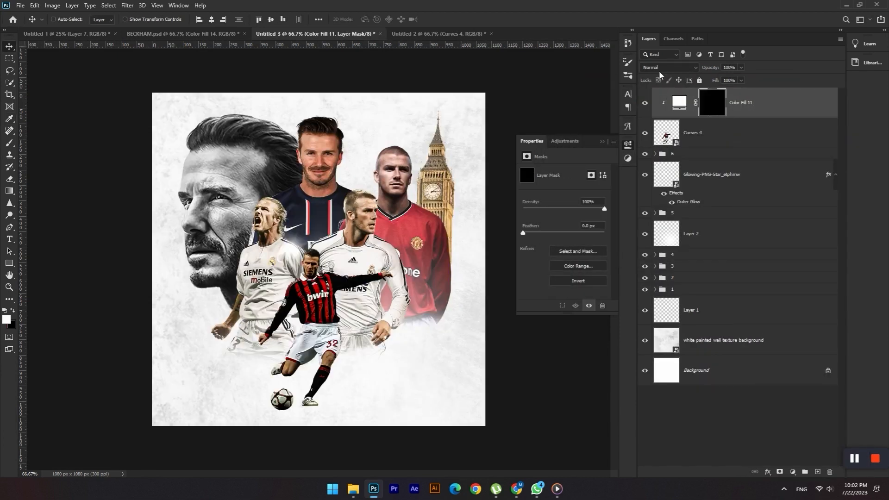
# Step: Set the striped-shirt player's white fill to Overlay at 75% opacity and paint white on its mask along his left side
pyautogui.click(662, 68)
pyautogui.click(668, 180)
pyautogui.click(8, 144)
pyautogui.hotkey('ctrl', '+')
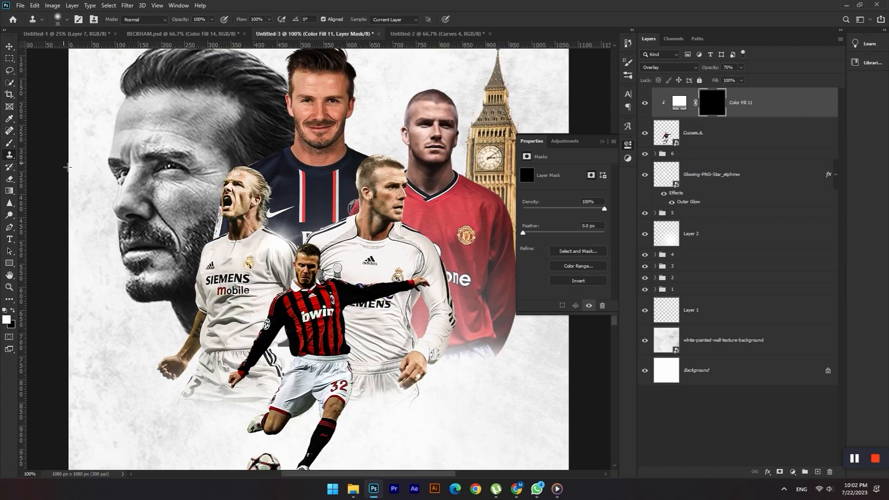
pyautogui.scroll(-2, 269, 209)
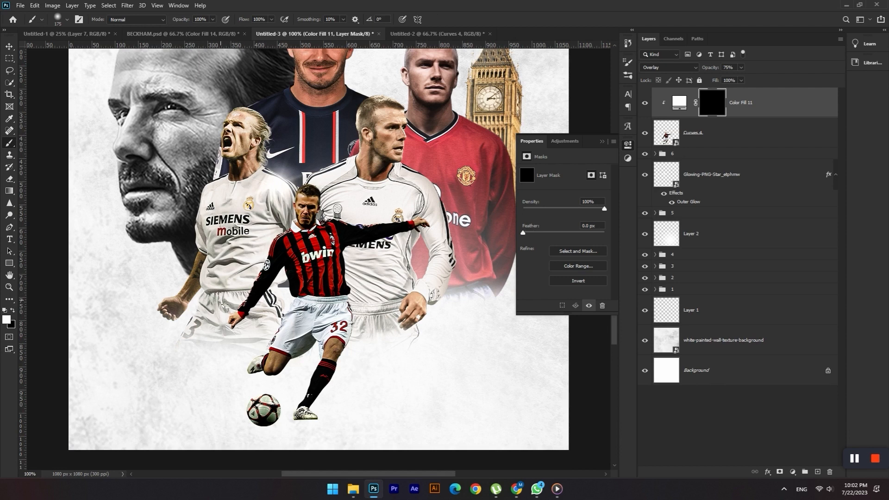
pyautogui.moveTo(285, 296)
pyautogui.mouseDown()
pyautogui.moveTo(271, 359)
pyautogui.moveTo(257, 366)
pyautogui.mouseUp()
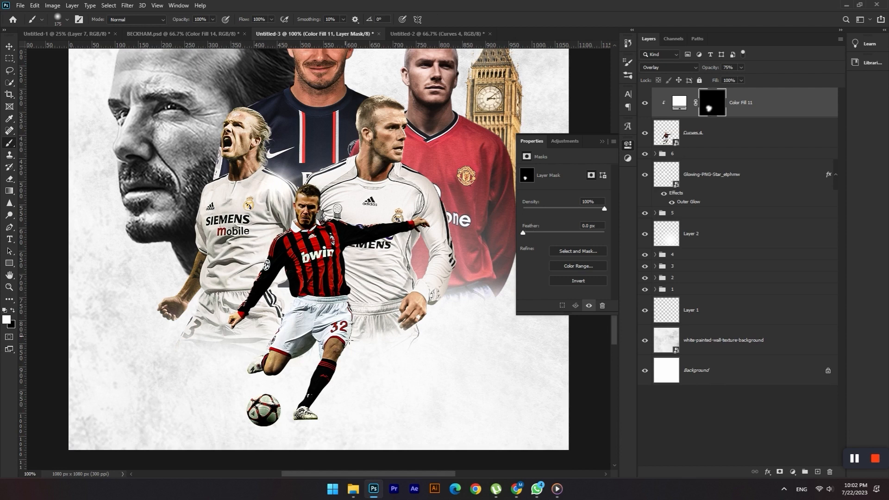
# Step: Paint white on the Overlay fill's mask at the outstretched arm, then add a black Solid Color fill clipped to the striped-shirt player and invert its mask
pyautogui.moveTo(416, 222); pyautogui.dragTo(397, 228)
pyautogui.click(793, 471)
pyautogui.click(806, 307)
pyautogui.click(667, 223)
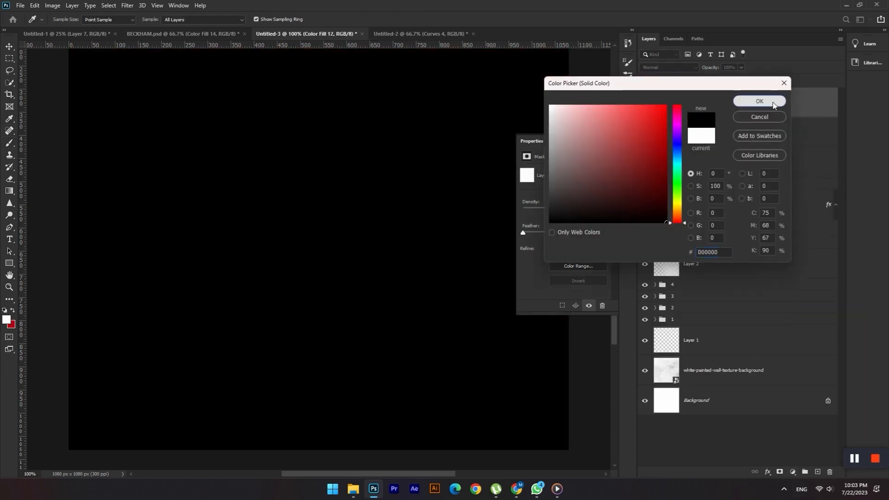
pyautogui.click(772, 103)
pyautogui.rightClick(722, 104)
pyautogui.click(743, 266)
pyautogui.click(713, 104)
pyautogui.hotkey('ctrl', 'i')
# Step: Set the clipped black fill to Darker Color at 34% opacity and paint white on its mask down the kicking player's shorts and leg
pyautogui.click(669, 68)
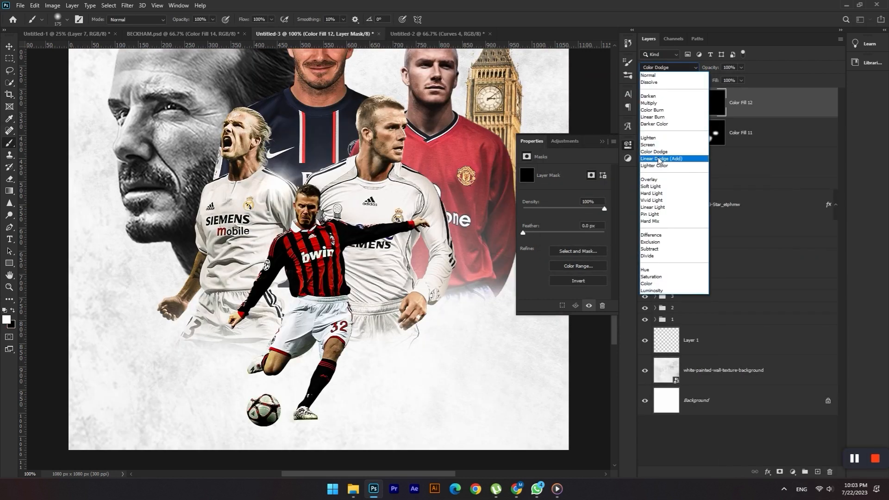
pyautogui.click(655, 123)
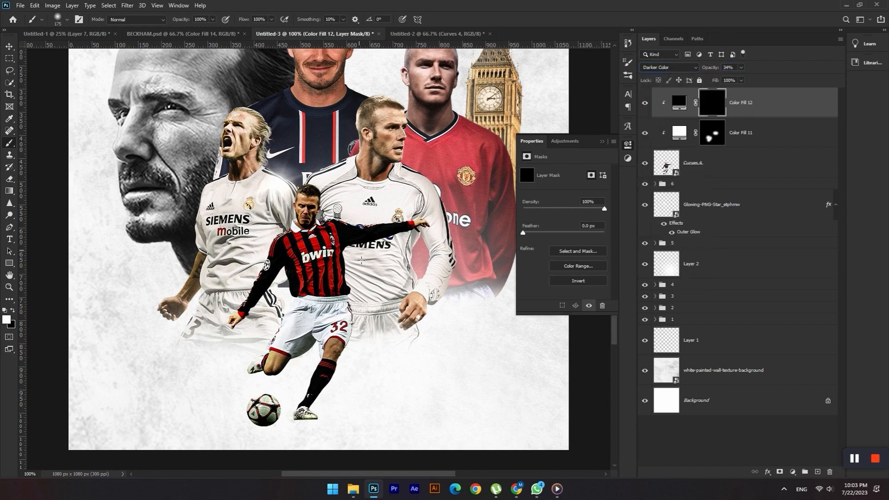
pyautogui.moveTo(357, 290); pyautogui.dragTo(340, 352)
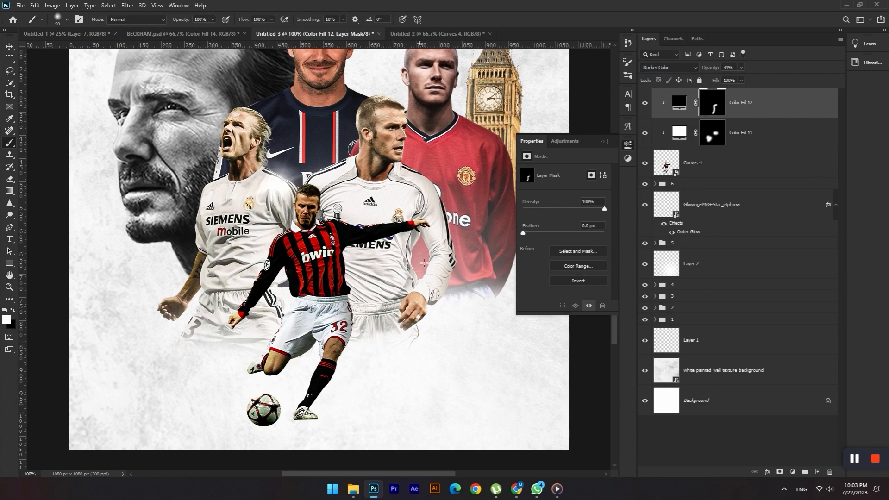
# Step: Add a new layer above group 6, flatten the brush tip into a thin ellipse and set the foreground color to black
pyautogui.click(732, 183)
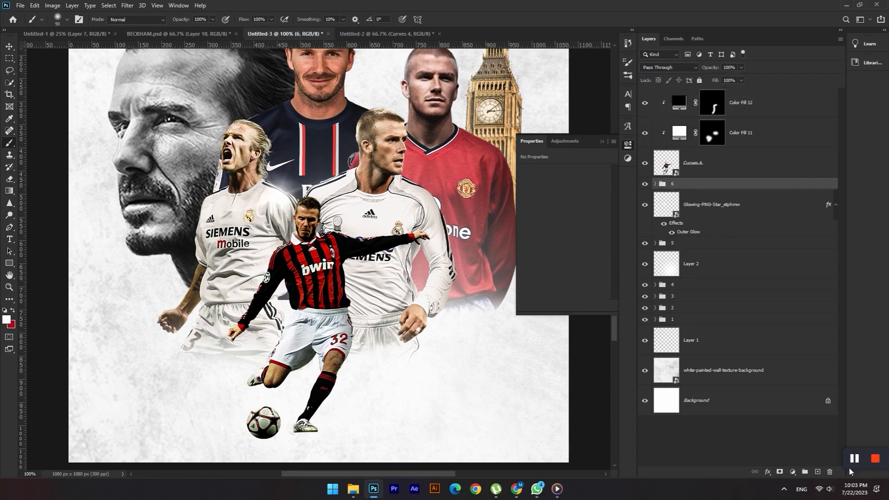
pyautogui.click(818, 471)
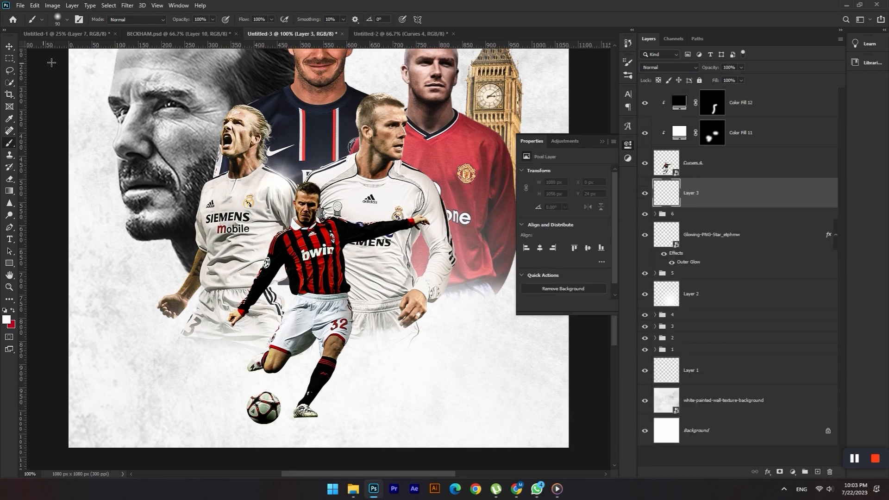
pyautogui.click(67, 19)
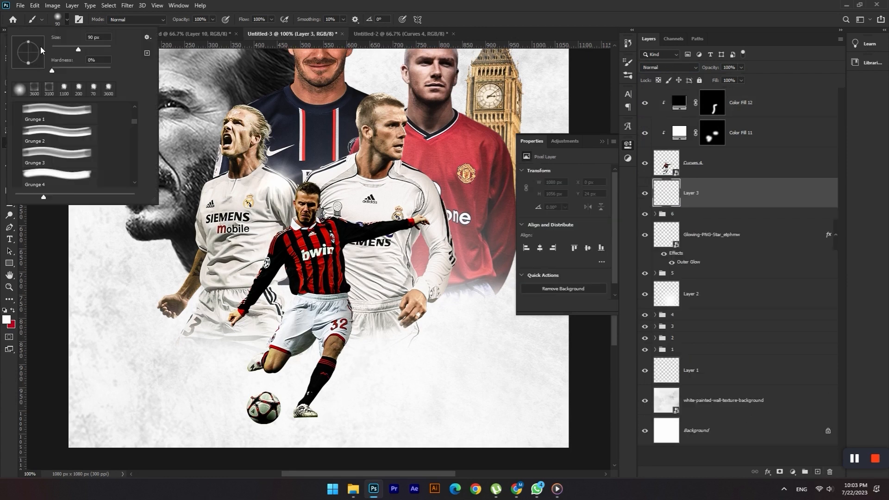
pyautogui.moveTo(29, 62); pyautogui.dragTo(28, 54)
pyautogui.click(306, 436)
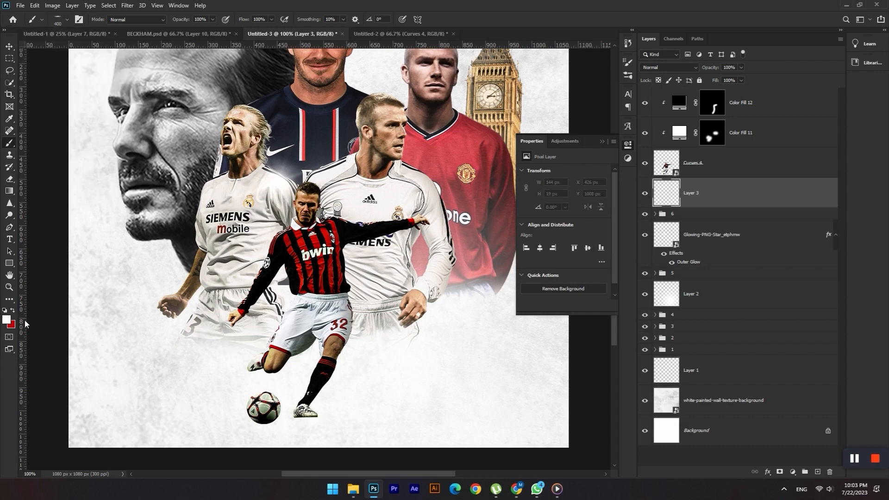
pyautogui.click(7, 320)
pyautogui.click(585, 258)
pyautogui.click(765, 102)
# Step: Paint a black ground shadow under the kicking player's standing foot and transform it to about 276 × 41 px
pyautogui.moveTo(248, 438); pyautogui.dragTo(365, 438)
pyautogui.hotkey('ctrl', 'y')
pyautogui.hotkey('ctrl', 'z')
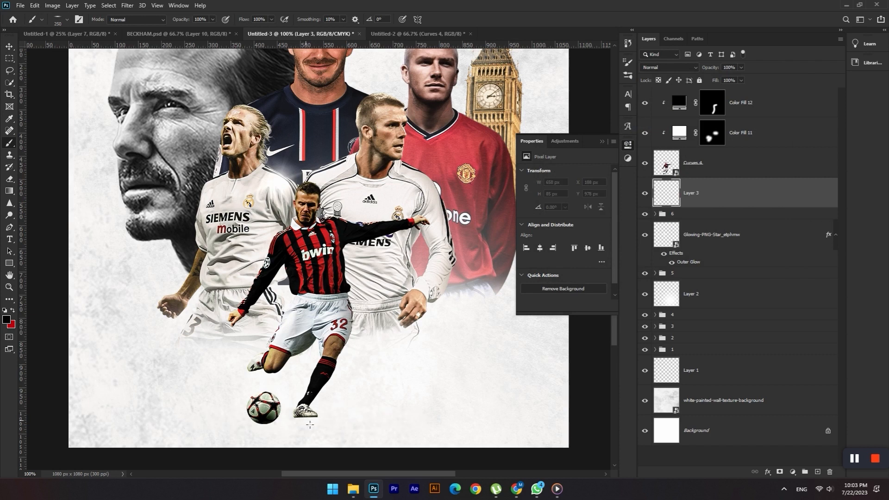
pyautogui.hotkey('ctrl', 'shift', 'z')
pyautogui.hotkey('ctrl', 't')
pyautogui.moveTo(304, 409); pyautogui.dragTo(306, 417)
pyautogui.moveTo(380, 417)
pyautogui.mouseDown()
pyautogui.moveTo(391, 417)
pyautogui.moveTo(368, 417)
pyautogui.mouseUp()
pyautogui.moveTo(228, 417); pyautogui.dragTo(239, 417)
pyautogui.click(8, 47)
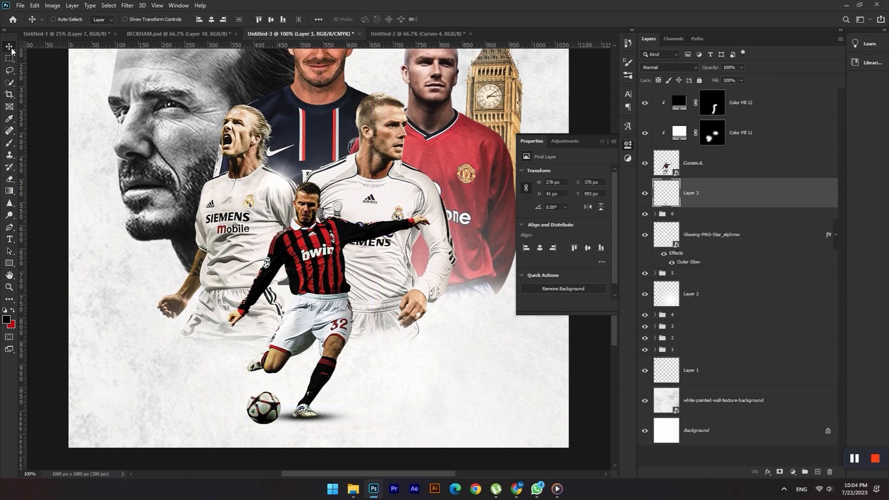
# Step: Set the foot shadow's opacity to 80%, squash its height to 48.78% and nudge it up under the boot
pyautogui.click(741, 68)
pyautogui.moveTo(741, 75); pyautogui.dragTo(733, 80)
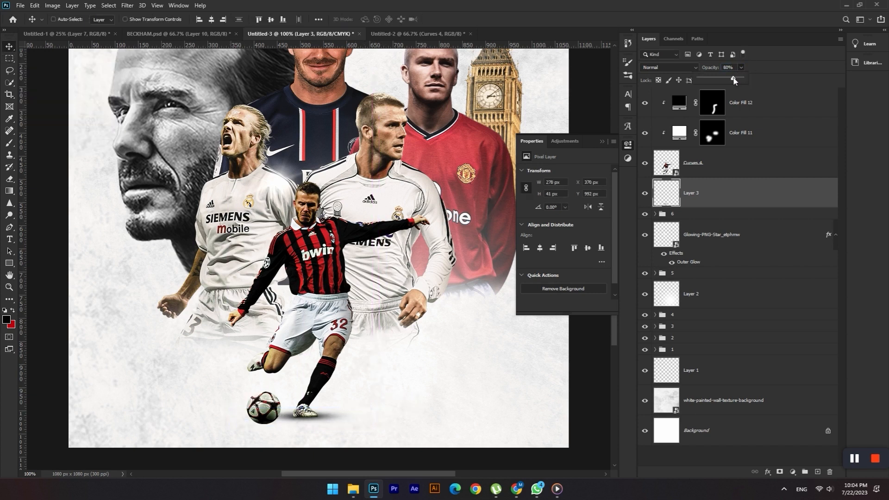
pyautogui.hotkey('ctrl', 't')
pyautogui.moveTo(304, 404); pyautogui.dragTo(308, 417)
pyautogui.press('Up')
pyautogui.press('Up')
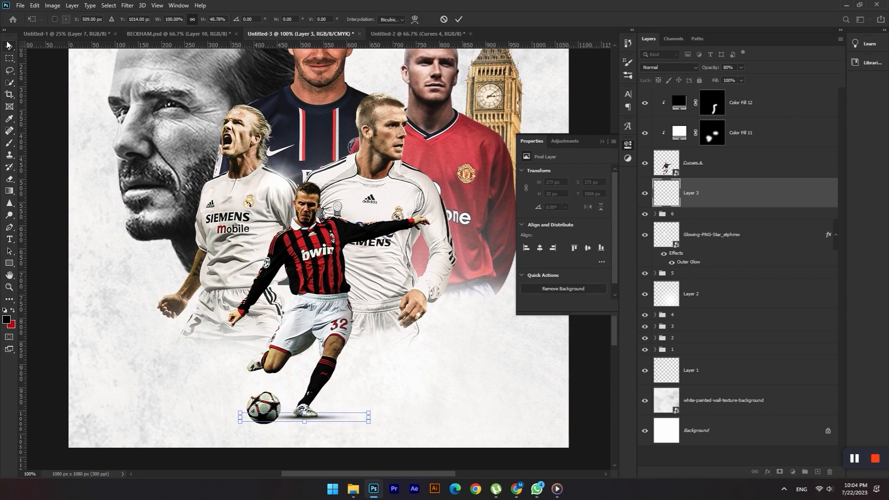
pyautogui.press('Return')
# Step: Add a new layer, paint a black shadow under the ball, and stretch and nudge it to about 358 × 43 px
pyautogui.click(818, 471)
pyautogui.press('b')
pyautogui.scroll(-2, 277, 370)
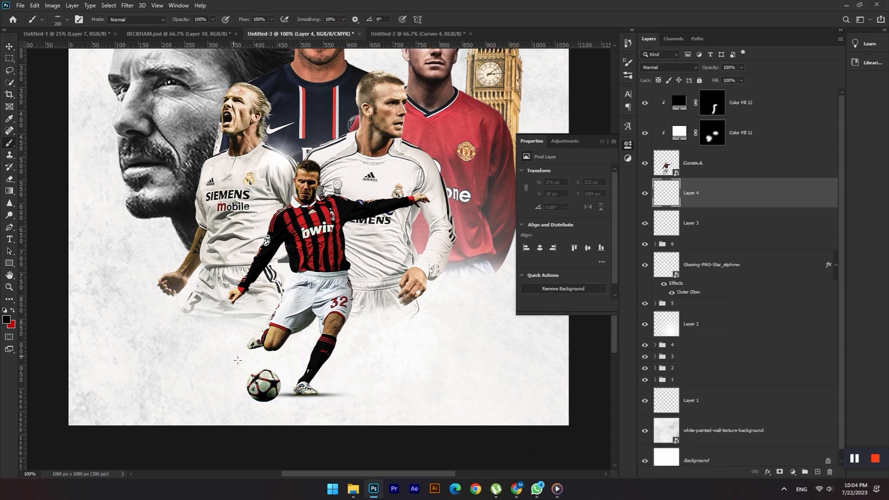
pyautogui.click(269, 384)
pyautogui.hotkey('ctrl', 't')
pyautogui.moveTo(273, 384); pyautogui.dragTo(264, 380)
pyautogui.moveTo(186, 379); pyautogui.dragTo(170, 380)
pyautogui.press('Up')
pyautogui.press('Up')
pyautogui.press('Right')
pyautogui.press('Right')
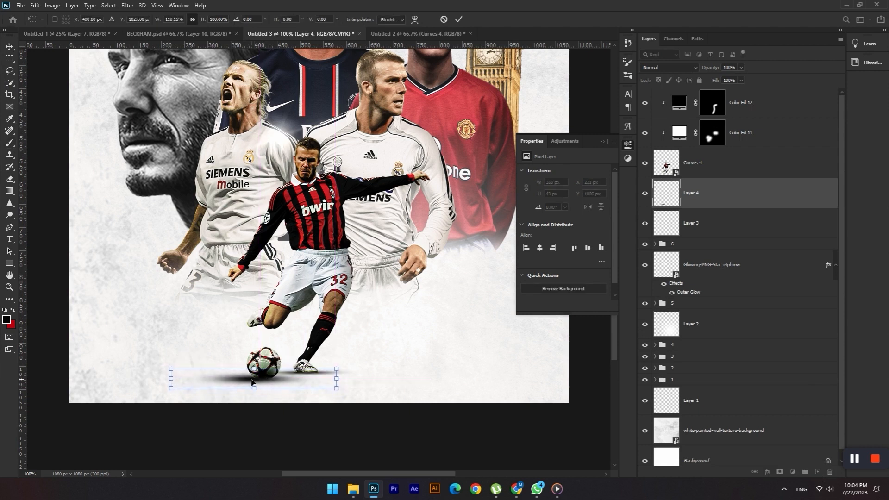
pyautogui.click(10, 46)
# Step: Set the ball shadow layer's fill to 90% and fit the whole poster in view
pyautogui.click(741, 80)
pyautogui.moveTo(743, 91); pyautogui.dragTo(737, 93)
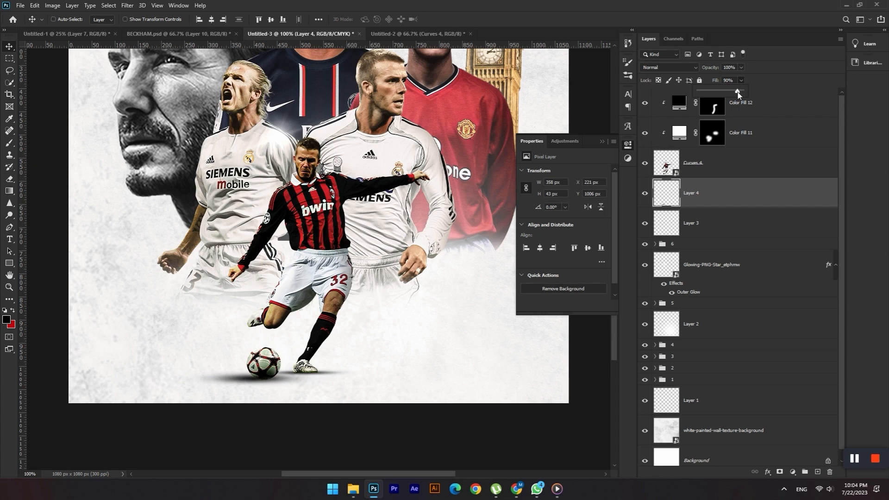
pyautogui.click(12, 47)
pyautogui.hotkey('ctrl', '0')
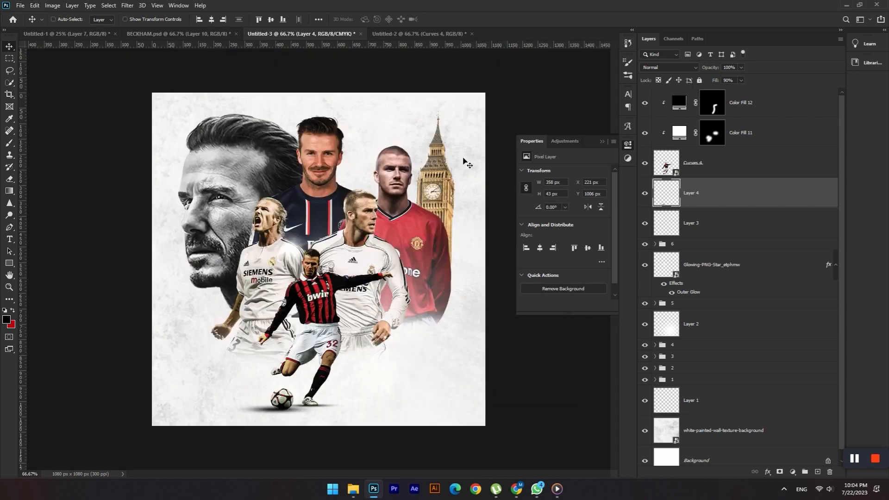
# Step: Select groups 1 to 6 together with the glowing star layer and shift them slightly left at their original height
pyautogui.click(678, 244)
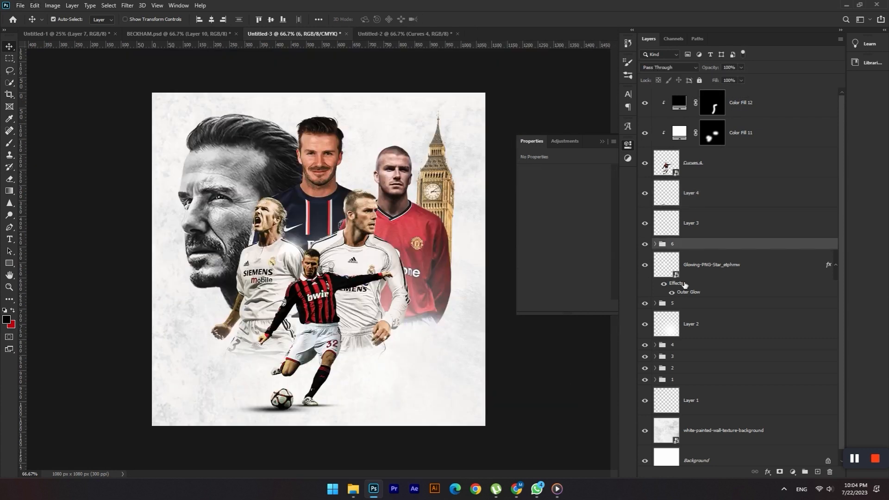
pyautogui.keyDown('ctrl'); pyautogui.click(682, 306); pyautogui.keyUp('ctrl')
pyautogui.keyDown('ctrl'); pyautogui.click(695, 279); pyautogui.keyUp('ctrl')
pyautogui.keyDown('ctrl'); pyautogui.click(681, 336); pyautogui.keyUp('ctrl')
pyautogui.keyDown('ctrl'); pyautogui.click(681, 350); pyautogui.keyUp('ctrl')
pyautogui.keyDown('ctrl'); pyautogui.click(680, 361); pyautogui.keyUp('ctrl')
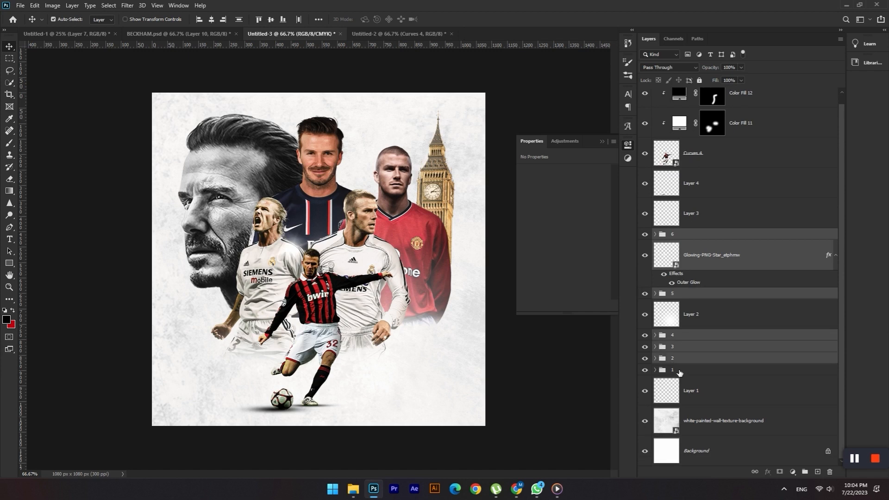
pyautogui.keyDown('ctrl'); pyautogui.click(681, 371); pyautogui.keyUp('ctrl')
pyautogui.hotkey('ctrl', 't')
pyautogui.moveTo(363, 287); pyautogui.dragTo(358, 281)
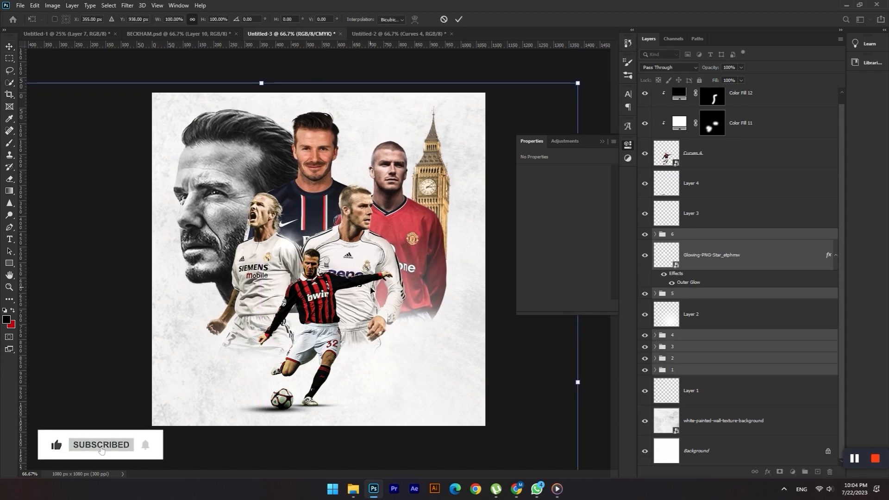
pyautogui.press('Down')
pyautogui.press('Down')
pyautogui.press('Down')
pyautogui.press('Down')
pyautogui.press('Down')
pyautogui.press('Down')
pyautogui.press('Down')
pyautogui.press('Down')
pyautogui.press('Down')
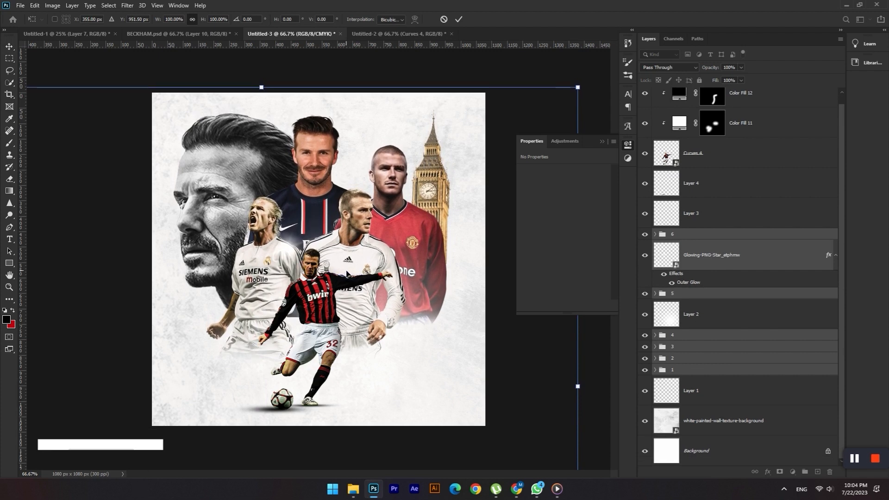
pyautogui.click(11, 48)
# Step: Move the kicking player, his two clipped fills and both shadow layers slightly up and left together
pyautogui.scroll(1, 708, 232)
pyautogui.click(708, 228)
pyautogui.keyDown('ctrl'); pyautogui.click(713, 197); pyautogui.keyUp('ctrl')
pyautogui.keyDown('ctrl'); pyautogui.click(718, 167); pyautogui.keyUp('ctrl')
pyautogui.keyDown('ctrl'); pyautogui.click(750, 135); pyautogui.keyUp('ctrl')
pyautogui.keyDown('ctrl'); pyautogui.click(755, 105); pyautogui.keyUp('ctrl')
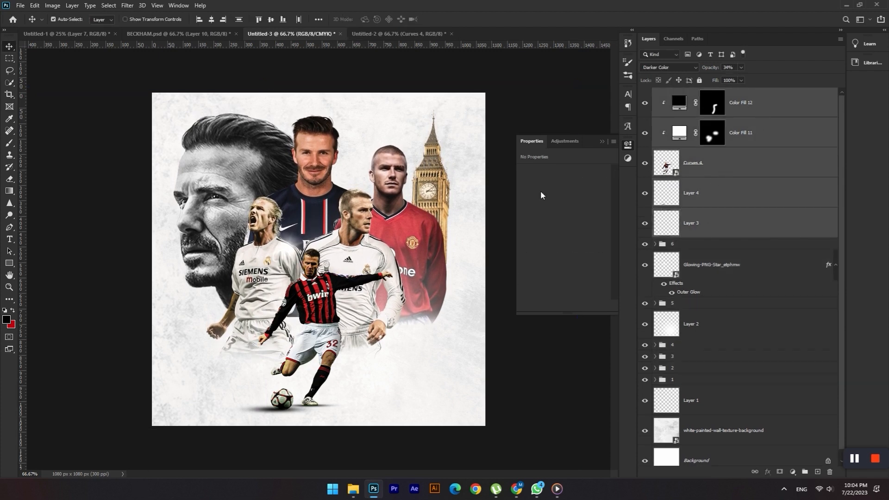
pyautogui.hotkey('ctrl', 't')
pyautogui.moveTo(322, 249); pyautogui.dragTo(320, 246)
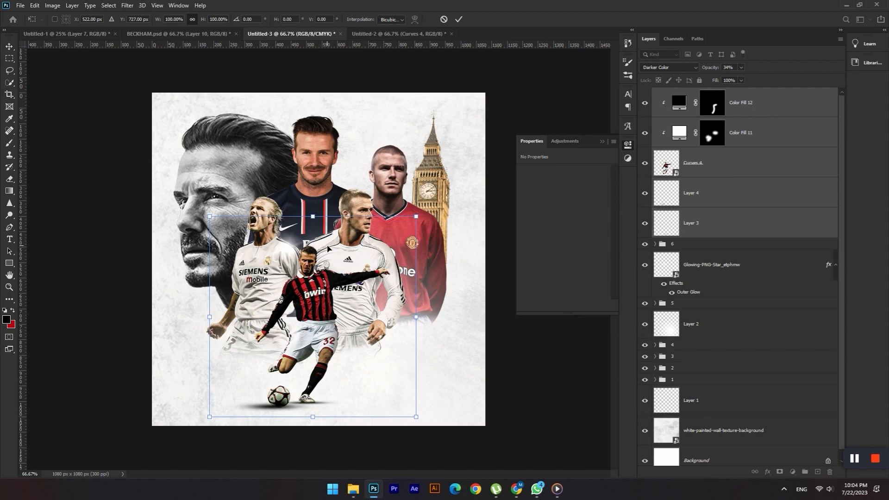
pyautogui.click(9, 46)
# Step: Expand groups 3 and 2 and add a layer mask to the dark-blue-shirt player
pyautogui.scroll(-1, 700, 236)
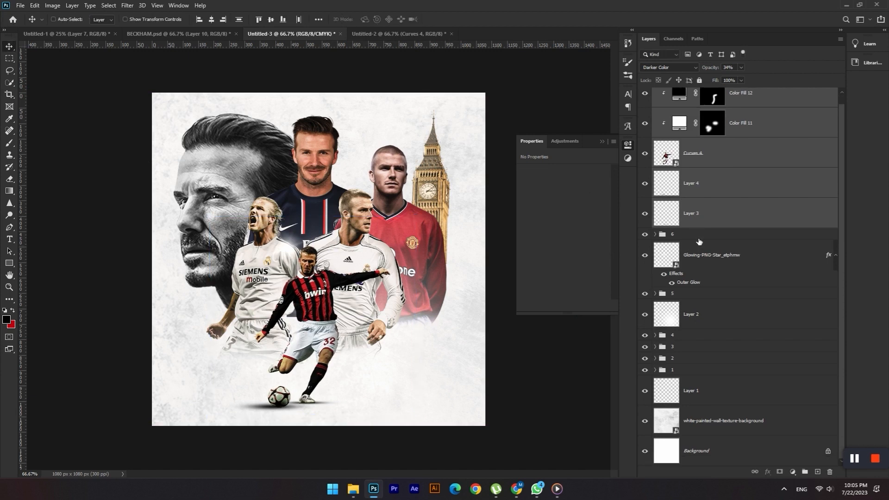
pyautogui.click(655, 346)
pyautogui.scroll(-4, 655, 354)
pyautogui.click(656, 360)
pyautogui.scroll(-3, 686, 352)
pyautogui.click(715, 339)
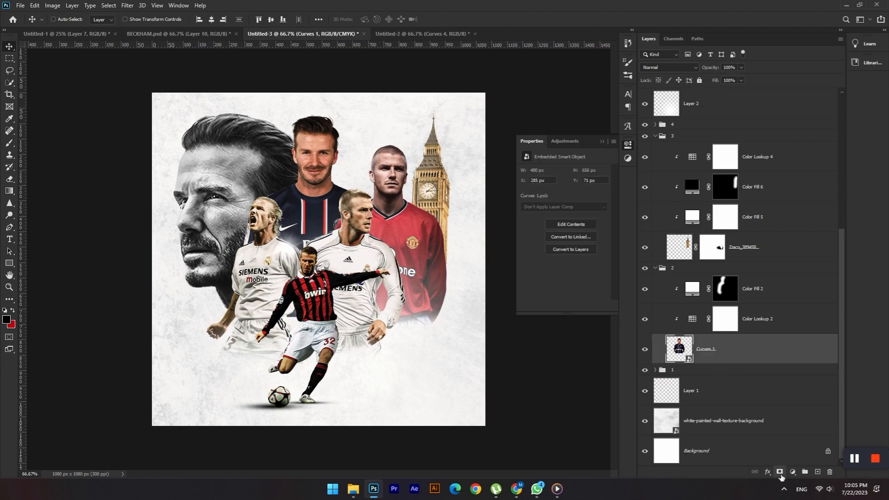
pyautogui.click(780, 471)
# Step: Paint black with a soft round brush on the dark-blue-shirt player's mask, beside the black-and-white portrait
pyautogui.press('d')
pyautogui.press('b')
pyautogui.press('x')
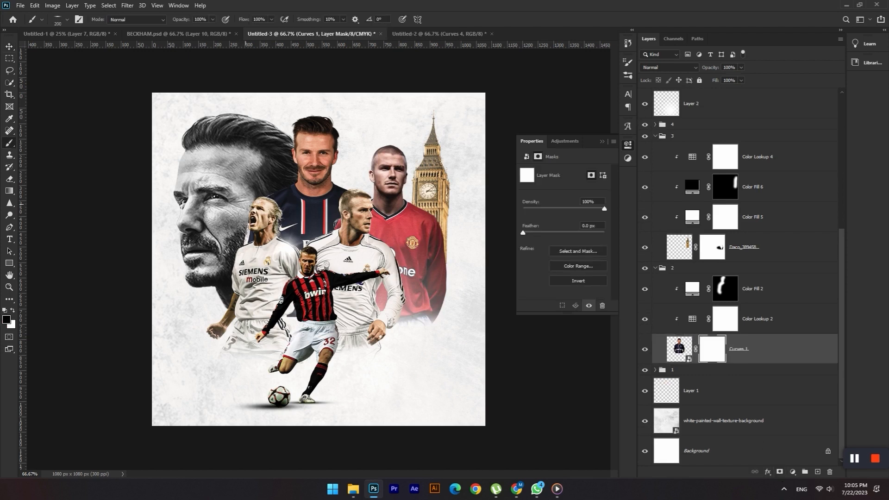
pyautogui.hotkey('ctrl', 'z')
pyautogui.click(67, 20)
pyautogui.click(26, 89)
pyautogui.click(203, 204)
pyautogui.moveTo(230, 278); pyautogui.dragTo(235, 277)
pyautogui.hotkey('ctrl', 'z')
pyautogui.click(9, 46)
pyautogui.scroll(5, 807, 392)
# Step: Add a new layer directly above group 6 and set the brush color to white
pyautogui.click(747, 110)
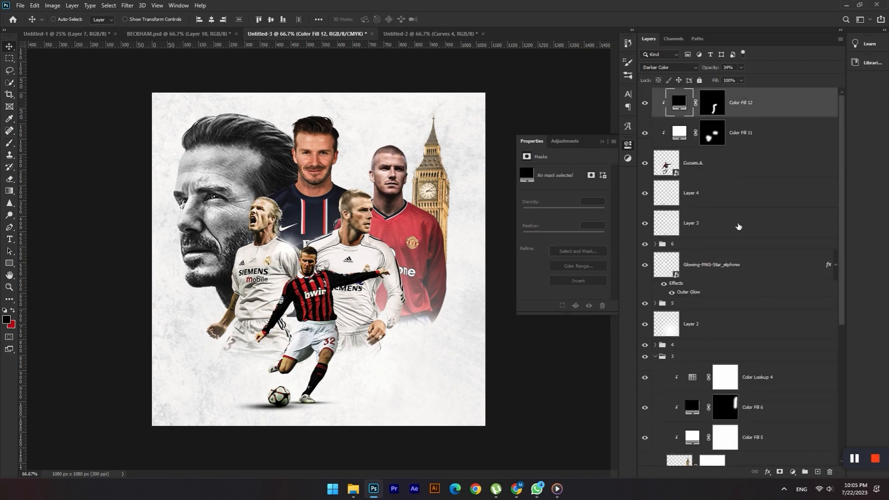
pyautogui.click(694, 244)
pyautogui.click(818, 471)
pyautogui.click(9, 143)
pyautogui.click(7, 320)
pyautogui.click(552, 91)
pyautogui.click(750, 99)
# Step: Paint a soft white glow behind the kicking player with a 700 px brush and set the layer's opacity to 65%
pyautogui.press(']')
pyautogui.press(']')
pyautogui.press(']')
pyautogui.press(']')
pyautogui.press(']')
pyautogui.press(']')
pyautogui.press(']')
pyautogui.press(']')
pyautogui.press(']')
pyautogui.press(']')
pyautogui.press(']')
pyautogui.press(']')
pyautogui.click(315, 306)
pyautogui.hotkey('ctrl', 'z')
pyautogui.press('[')
pyautogui.press('[')
pyautogui.press('[')
pyautogui.click(318, 312)
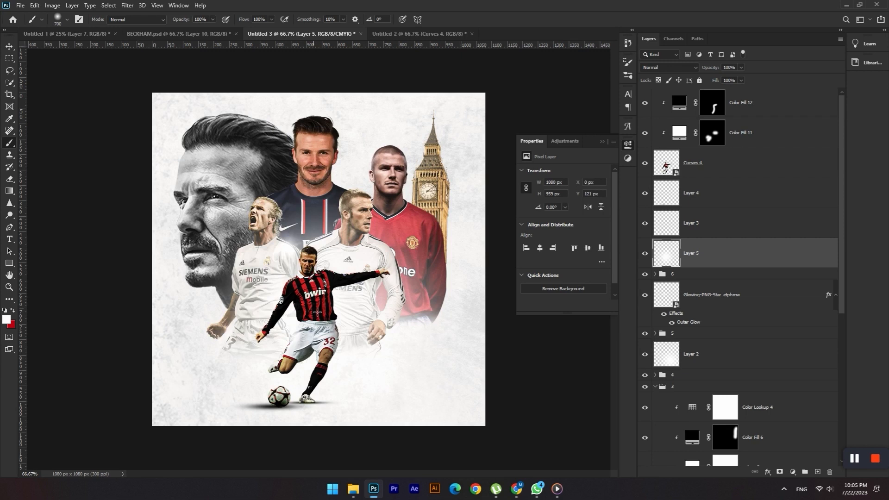
pyautogui.click(732, 68)
pyautogui.write('65')
pyautogui.press('Return')
pyautogui.click(8, 46)
# Step: Add the two-line title "DAVID BECKHAM" on a text layer above group 5 and center it over the smiling player's head
pyautogui.scroll(-2, 771, 289)
pyautogui.click(697, 274)
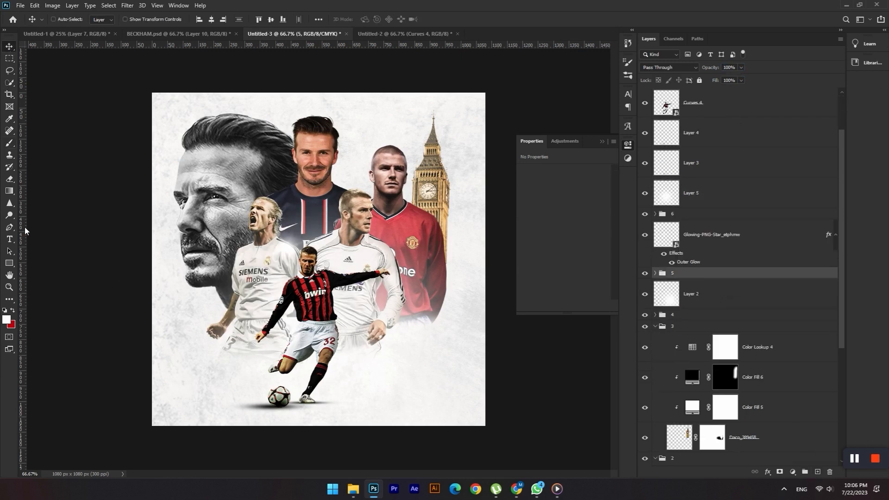
pyautogui.click(9, 239)
pyautogui.click(287, 114)
pyautogui.press('Delete')
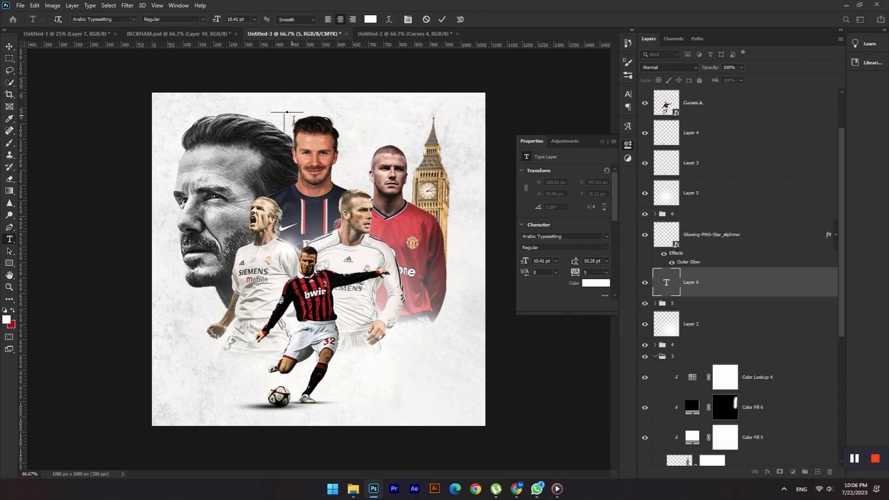
pyautogui.write('DAVID BECKHAM')
pyautogui.click(9, 47)
pyautogui.hotkey('ctrl', 't')
pyautogui.moveTo(286, 112); pyautogui.dragTo(312, 115)
pyautogui.press('Return')
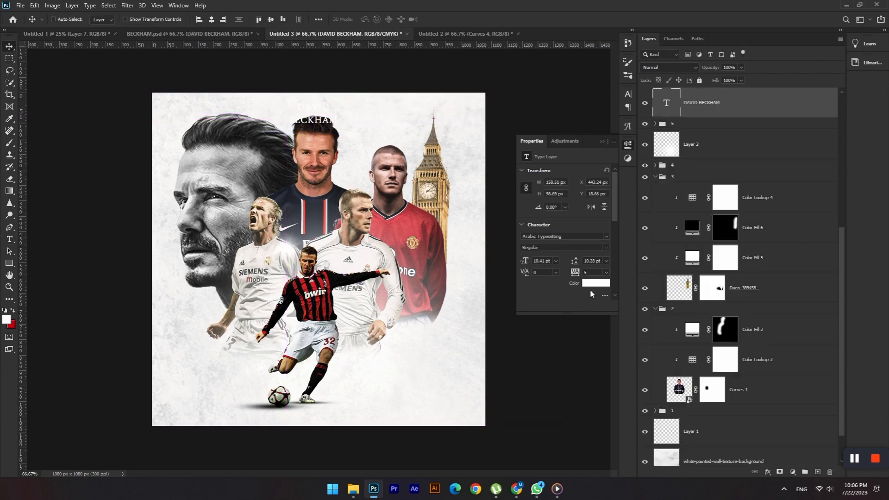
# Step: Set the title's color to a60000 and move it up to the poster's upper edge
pyautogui.click(595, 283)
pyautogui.write('a60000')
pyautogui.click(741, 102)
pyautogui.hotkey('ctrl', 't')
pyautogui.moveTo(212, 125); pyautogui.dragTo(211, 120)
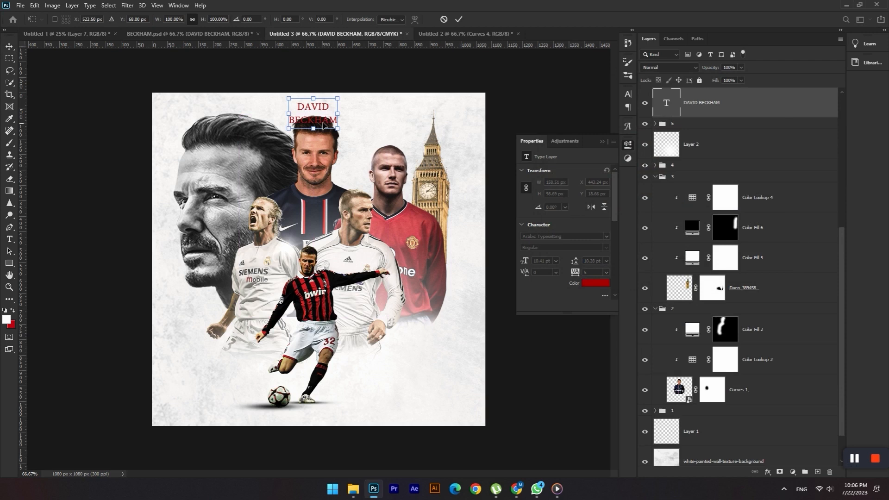
pyautogui.press('Return')
# Step: Select groups 1 through 6 together and move their contents slightly down to clear the title
pyautogui.click(692, 124)
pyautogui.scroll(2, 690, 167)
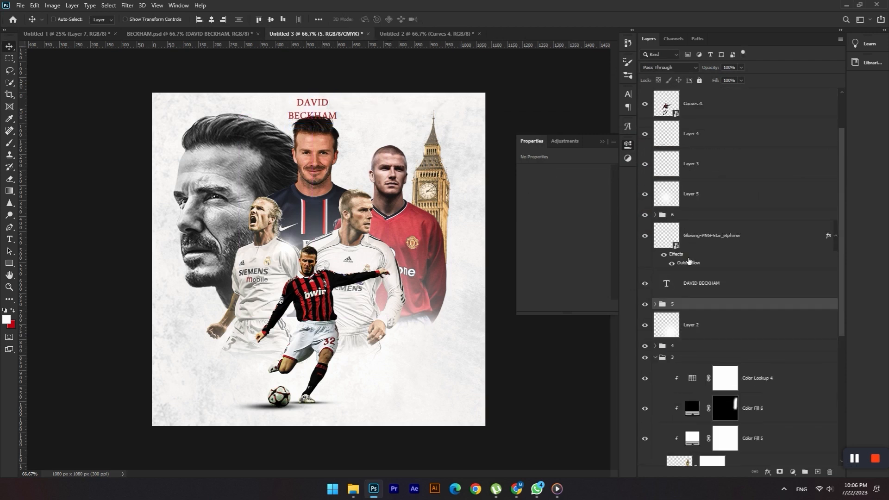
pyautogui.click(645, 215)
pyautogui.click(644, 214)
pyautogui.keyDown('ctrl'); pyautogui.click(690, 215); pyautogui.keyUp('ctrl')
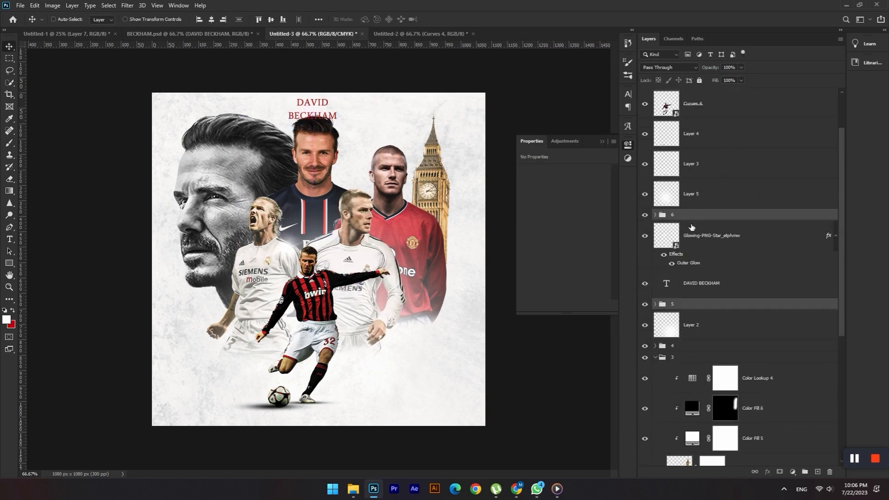
pyautogui.scroll(-1, 683, 253)
pyautogui.keyDown('ctrl'); pyautogui.click(680, 256); pyautogui.keyUp('ctrl')
pyautogui.keyDown('ctrl'); pyautogui.click(673, 268); pyautogui.keyUp('ctrl')
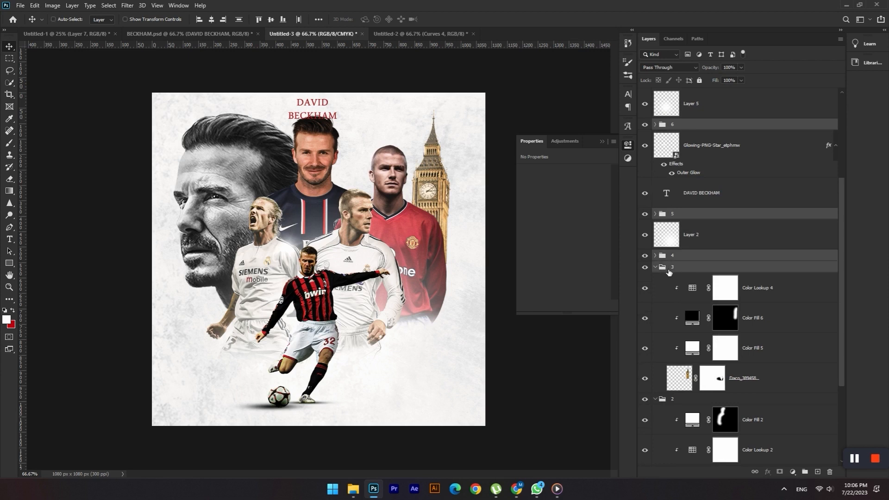
pyautogui.click(656, 267)
pyautogui.click(656, 279)
pyautogui.keyDown('ctrl'); pyautogui.click(675, 359); pyautogui.keyUp('ctrl')
pyautogui.keyDown('ctrl'); pyautogui.click(674, 369); pyautogui.keyUp('ctrl')
pyautogui.hotkey('ctrl', 't')
pyautogui.moveTo(371, 181); pyautogui.dragTo(374, 190)
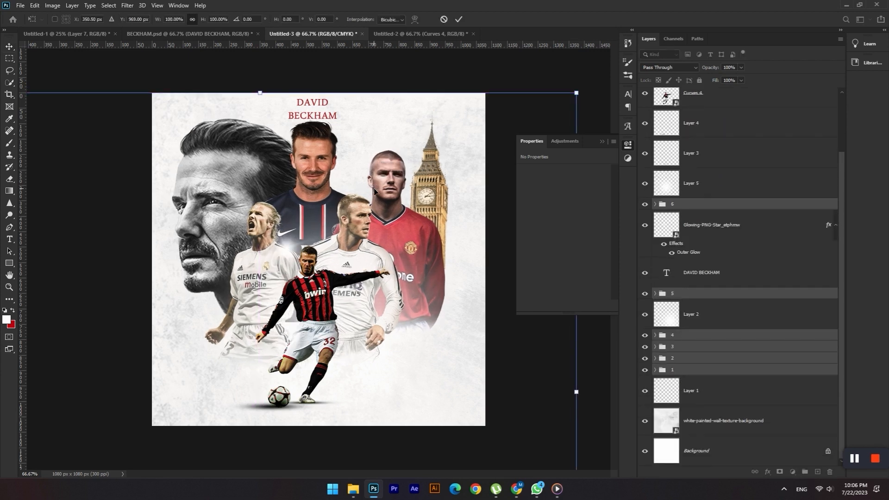
pyautogui.press('Return')
# Step: Set the tracking of the title's "BECKHAM" line to 305
pyautogui.scroll(3, 699, 217)
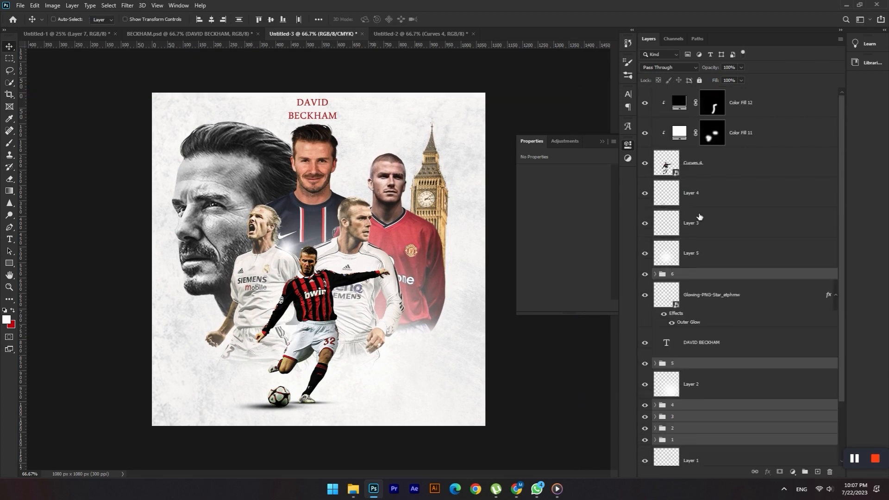
pyautogui.click(701, 342)
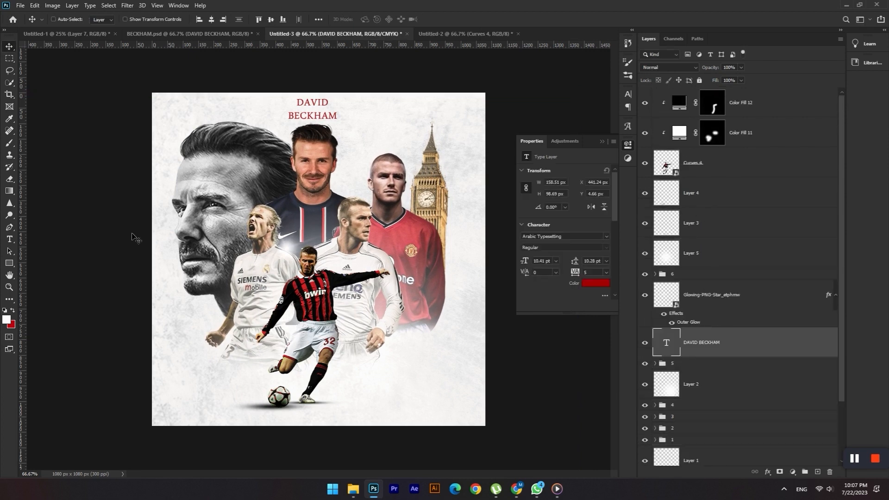
pyautogui.click(9, 240)
pyautogui.doubleClick(301, 118)
pyautogui.moveTo(575, 273); pyautogui.dragTo(585, 274)
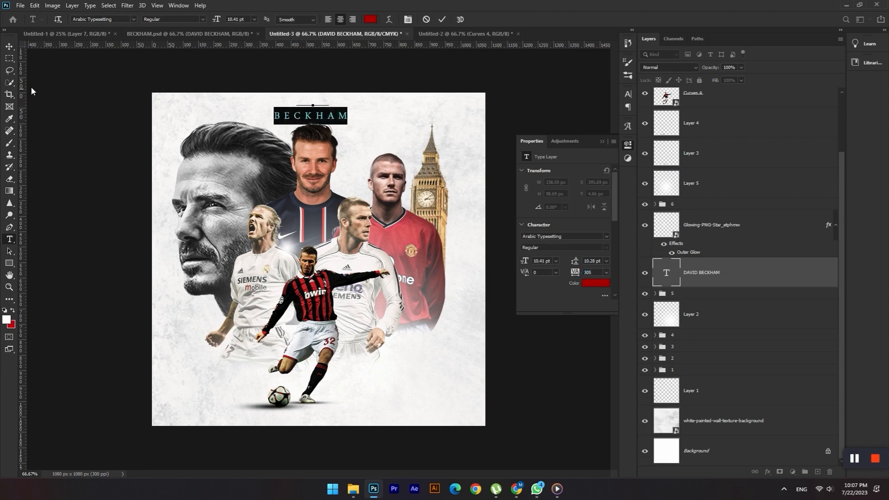
pyautogui.click(9, 46)
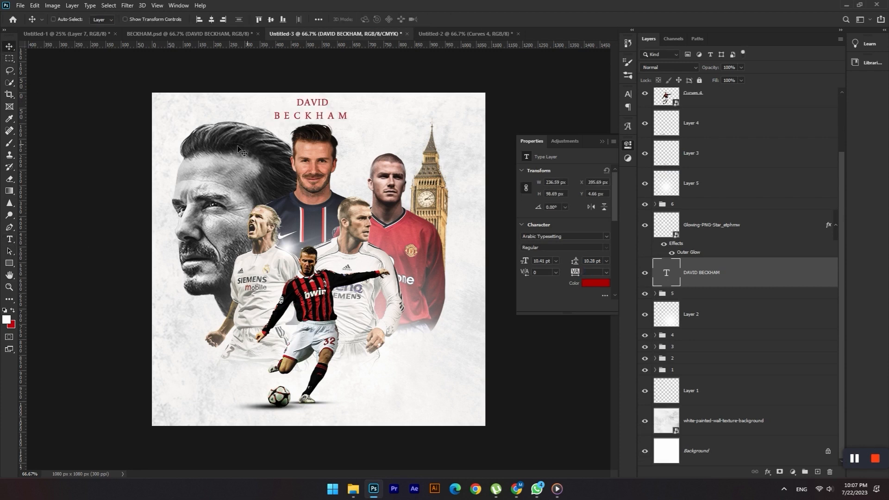
# Step: Set the title's "DAVID" line to 1685 tracking and a 3.41 pt font size
pyautogui.click(9, 240)
pyautogui.doubleClick(313, 102)
pyautogui.moveTo(577, 274); pyautogui.dragTo(616, 276)
pyautogui.moveTo(530, 264); pyautogui.dragTo(528, 272)
pyautogui.scroll(-3, 528, 270)
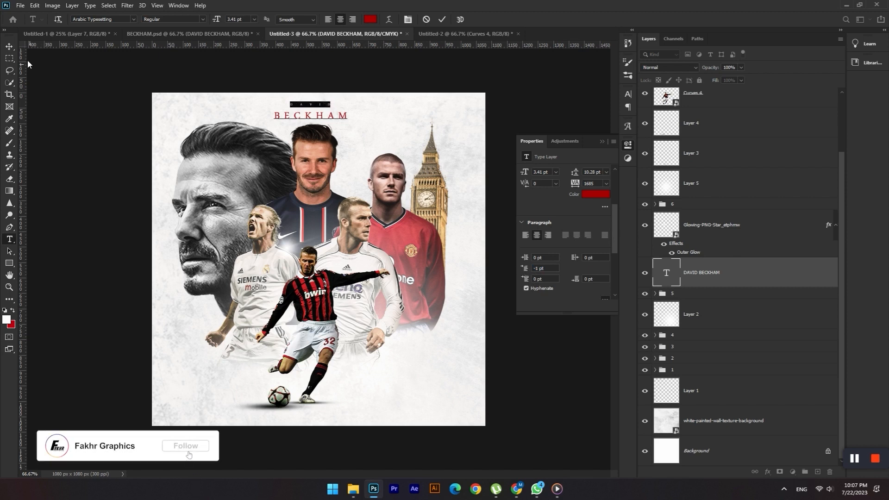
pyautogui.click(9, 46)
# Step: Scale the two-line title up slightly and reposition it above the smiling player's head
pyautogui.moveTo(313, 118); pyautogui.dragTo(362, 119)
pyautogui.hotkey('ctrl', 't')
pyautogui.press('Return')
# Step: Set the font size of the "DAVID" line to 4.9 pt
pyautogui.click(9, 239)
pyautogui.doubleClick(301, 114)
pyautogui.doubleClick(320, 100)
pyautogui.scroll(1, 540, 217)
pyautogui.moveTo(527, 205); pyautogui.dragTo(531, 205)
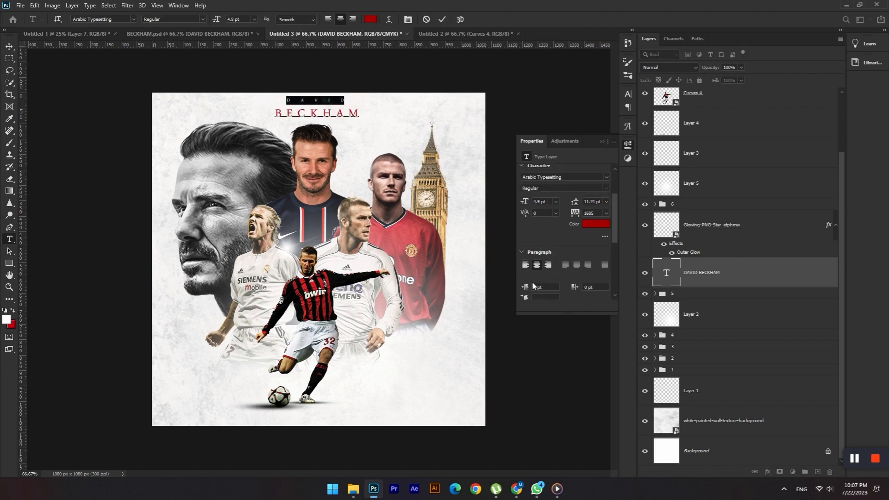
pyautogui.scroll(-1, 528, 259)
pyautogui.click(7, 48)
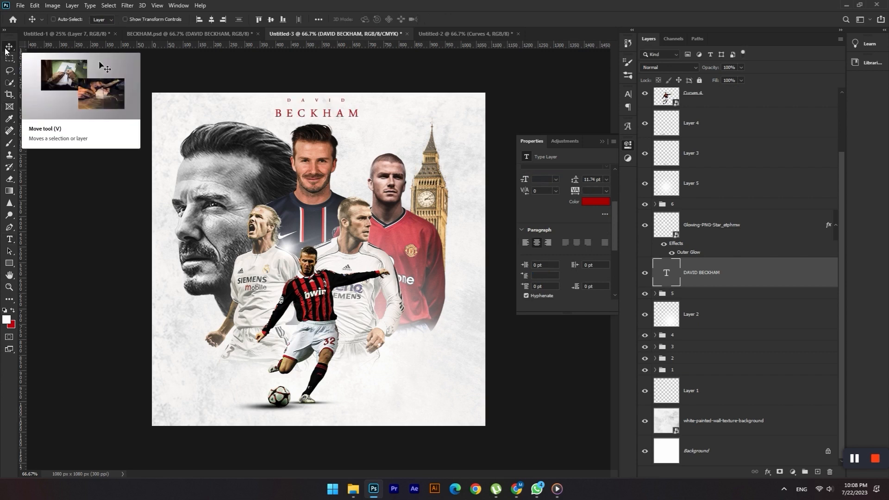
# Step: Tighten the title's leading to 9.74 pt
pyautogui.click(10, 240)
pyautogui.doubleClick(317, 111)
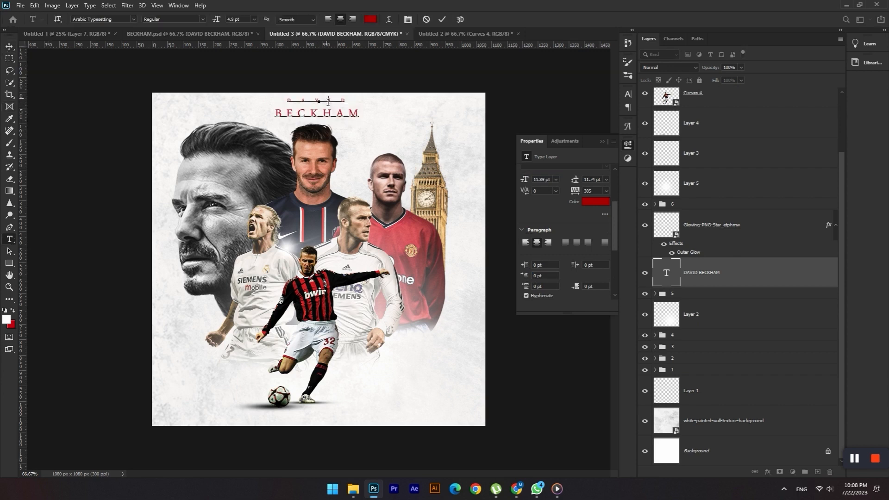
pyautogui.doubleClick(317, 100)
pyautogui.click(10, 47)
pyautogui.scroll(1, 572, 204)
pyautogui.moveTo(578, 196); pyautogui.dragTo(584, 197)
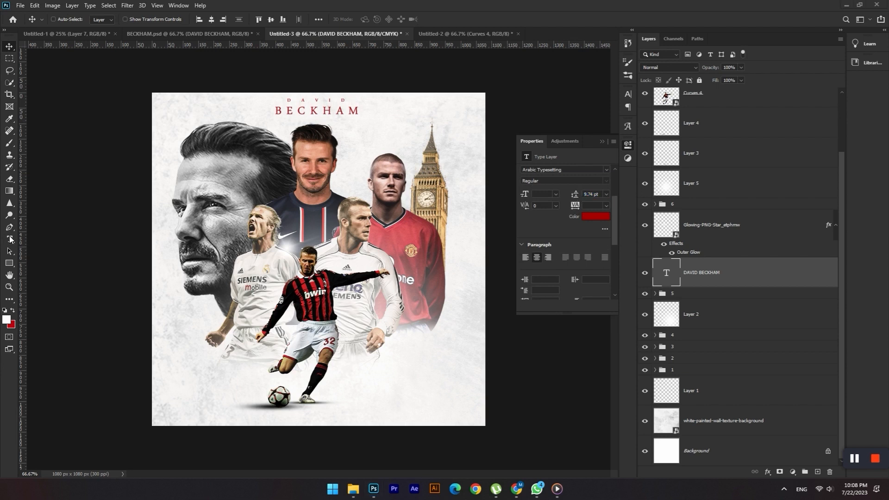
# Step: Widen the "BECKHAM" tracking and set the title's leading to 10.74 pt, with the whole title scaled up slightly
pyautogui.click(8, 240)
pyautogui.doubleClick(313, 112)
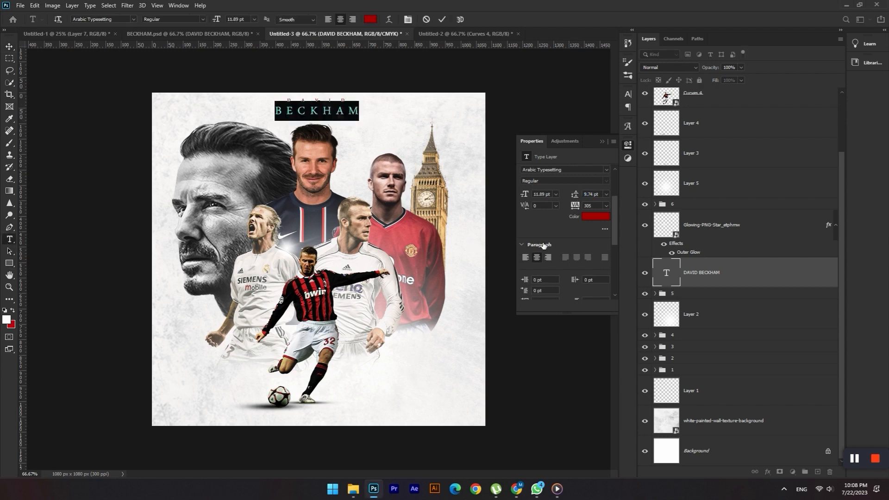
pyautogui.moveTo(576, 209)
pyautogui.mouseDown()
pyautogui.moveTo(584, 208)
pyautogui.moveTo(582, 195)
pyautogui.mouseUp()
pyautogui.click(9, 46)
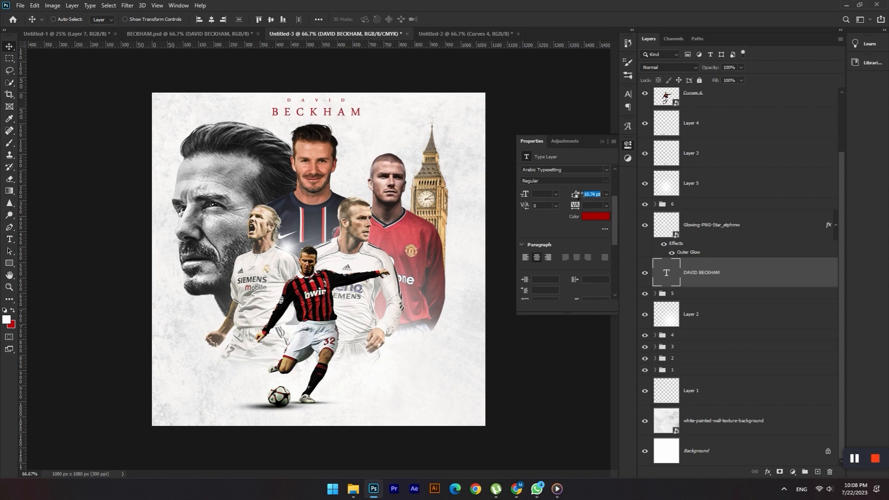
pyautogui.hotkey('ctrl', 't')
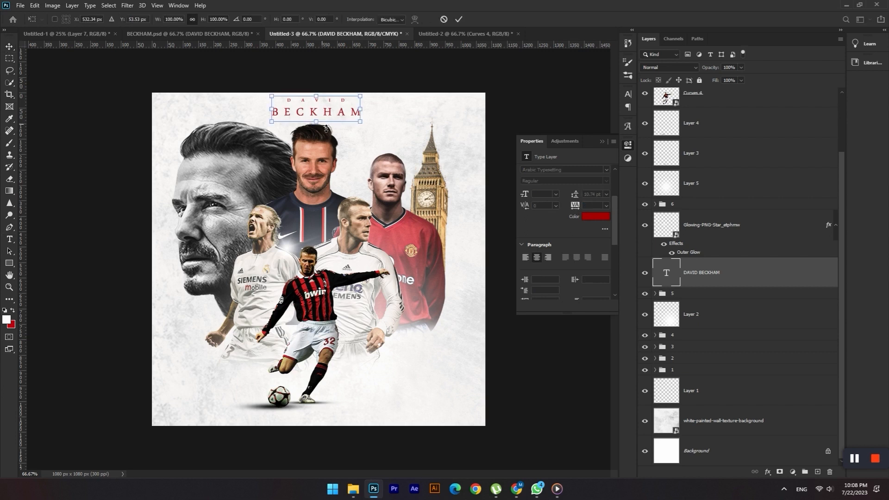
pyautogui.press('Return')
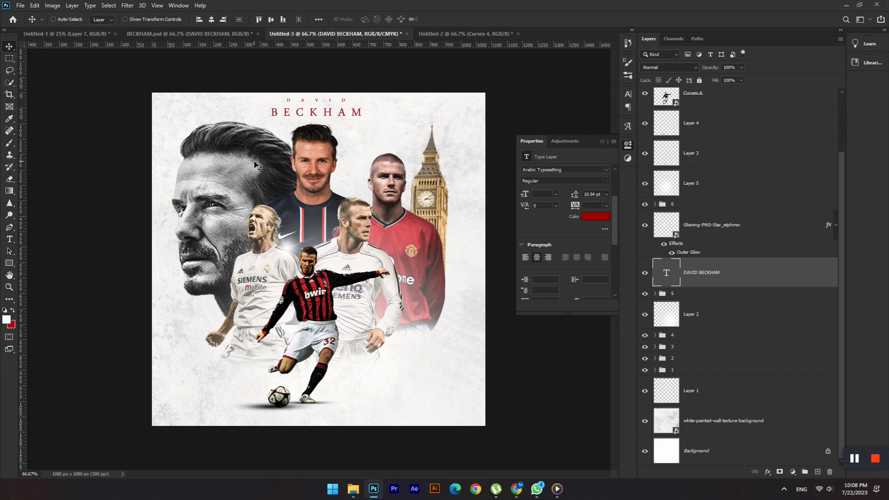
# Step: Group Color Fill 12, Color Fill 11, Curves 4, Layer 4 and Layer 3 into a group named 7
pyautogui.scroll(3, 689, 283)
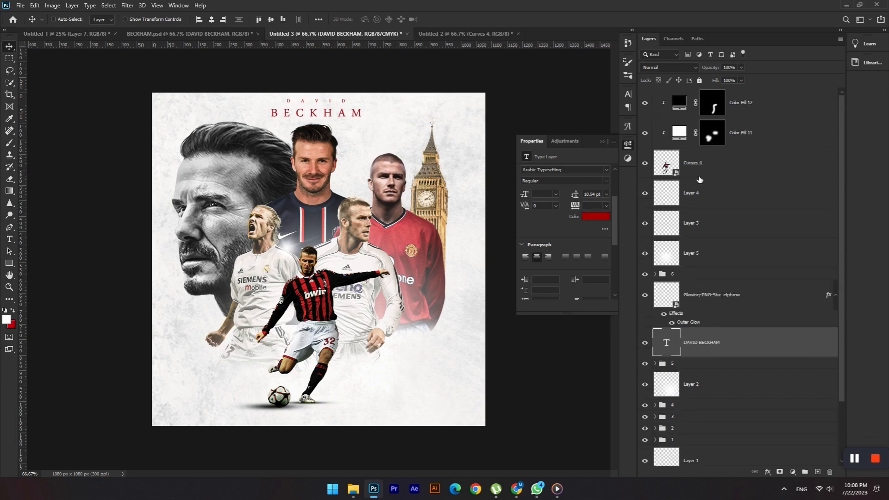
pyautogui.click(772, 107)
pyautogui.keyDown('ctrl'); pyautogui.click(772, 139); pyautogui.keyUp('ctrl')
pyautogui.keyDown('ctrl'); pyautogui.click(754, 166); pyautogui.keyUp('ctrl')
pyautogui.keyDown('ctrl'); pyautogui.click(738, 194); pyautogui.keyUp('ctrl')
pyautogui.keyDown('ctrl'); pyautogui.click(730, 219); pyautogui.keyUp('ctrl')
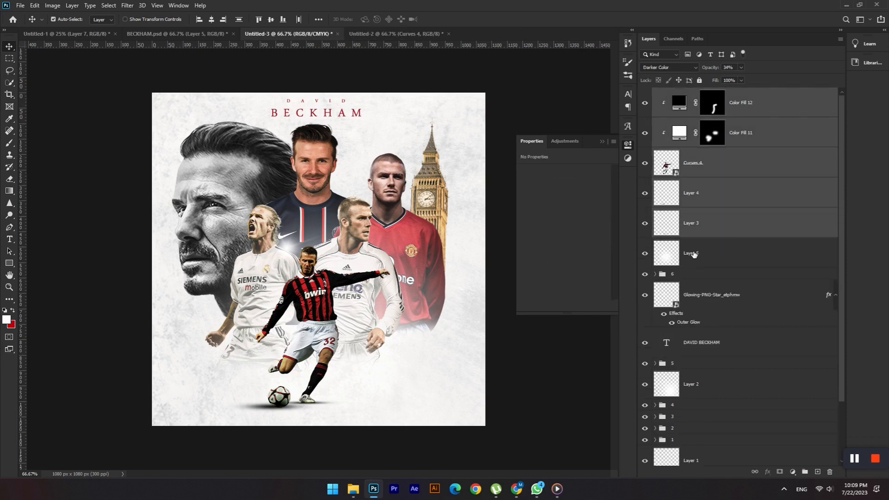
pyautogui.hotkey('ctrl', 'g')
# Step: Paint a soft white glow over the poster's upper-left corner with a 1000 px brush on a new layer above group 7
pyautogui.click(817, 471)
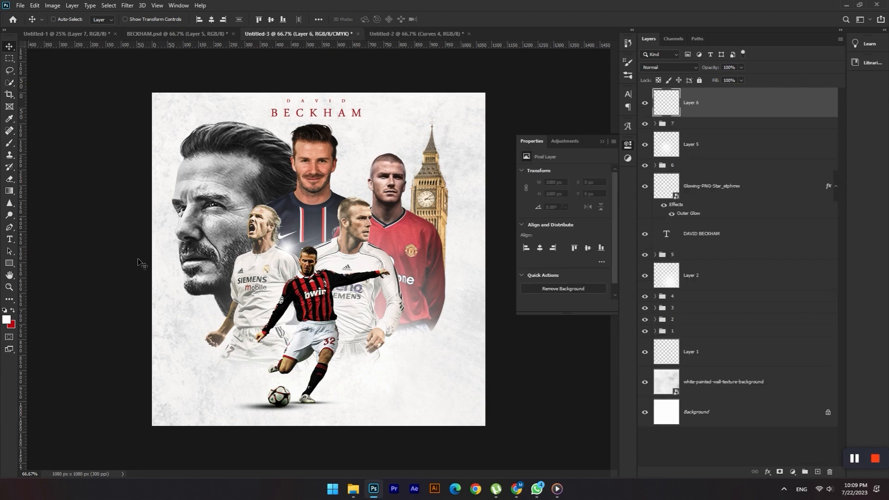
pyautogui.click(9, 144)
pyautogui.press(']')
pyautogui.press(']')
pyautogui.press(']')
pyautogui.press(']')
pyautogui.press(']')
pyautogui.click(147, 100)
pyautogui.hotkey('ctrl', 'z')
pyautogui.click(166, 140)
pyautogui.hotkey('ctrl', 'z')
pyautogui.click(149, 121)
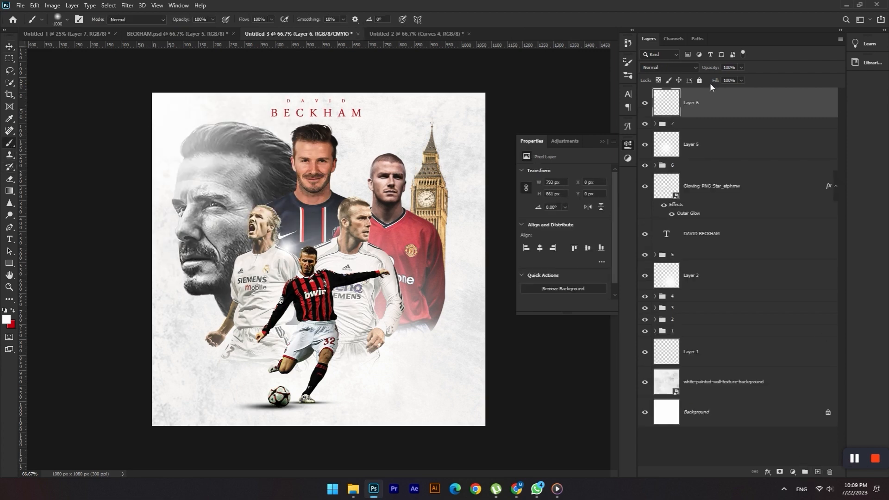
# Step: Set the corner glow layer's opacity to 20% and scale the glow up toward the poster's lower right
pyautogui.write('20')
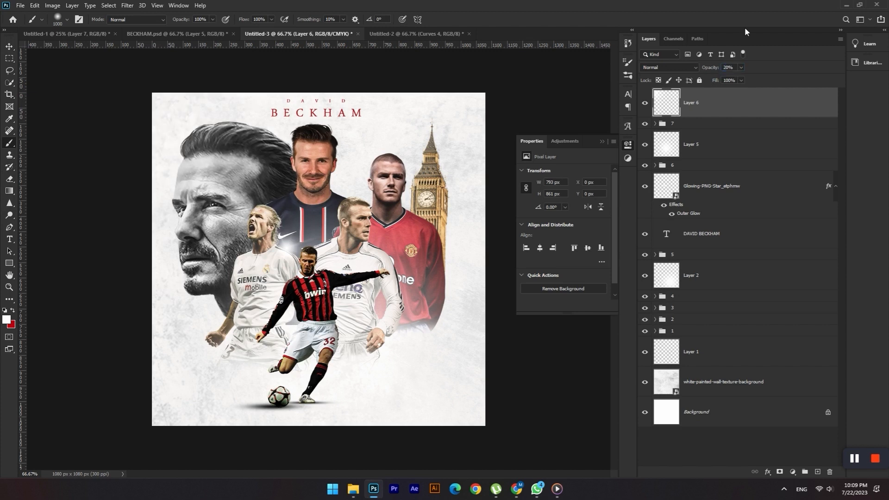
pyautogui.hotkey('ctrl', 't')
pyautogui.moveTo(406, 369); pyautogui.dragTo(430, 393)
pyautogui.press('Return')
# Step: Place the grunge-wall-texture image over the whole canvas with Overlay blending at 13% opacity
pyautogui.click(358, 489)
pyautogui.moveTo(740, 257); pyautogui.dragTo(354, 337)
pyautogui.moveTo(318, 379); pyautogui.dragTo(318, 431)
pyautogui.press('Return')
pyautogui.click(646, 68)
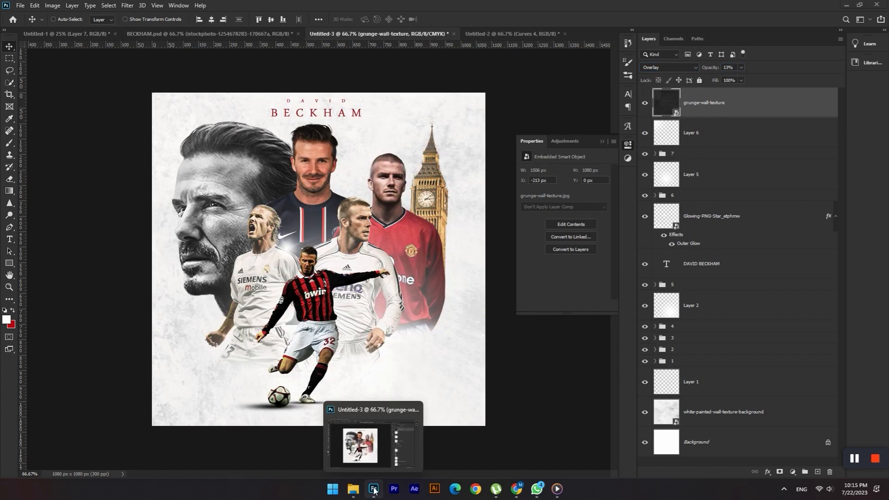
pyautogui.click(353, 490)
pyautogui.moveTo(597, 353); pyautogui.dragTo(349, 355)
pyautogui.press('Return')
pyautogui.click(666, 69)
pyautogui.click(665, 138)
pyautogui.click(731, 69)
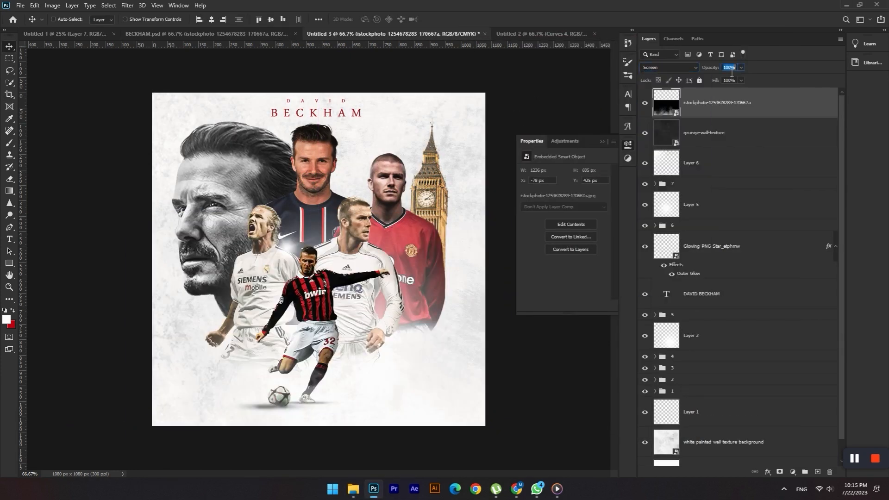
pyautogui.write('35')
pyautogui.press('Return')
# Step: Place the pngwing.com (15) texture over the whole canvas, change its blending mode and set its opacity to 54%
pyautogui.click(354, 490)
pyautogui.moveTo(738, 365); pyautogui.dragTo(327, 300)
pyautogui.press('Return')
pyautogui.click(668, 67)
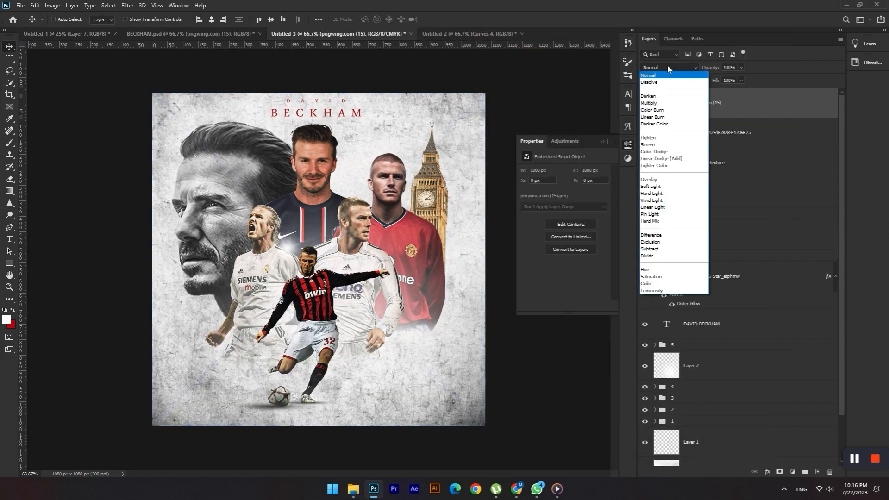
pyautogui.click(666, 190)
pyautogui.write('54')
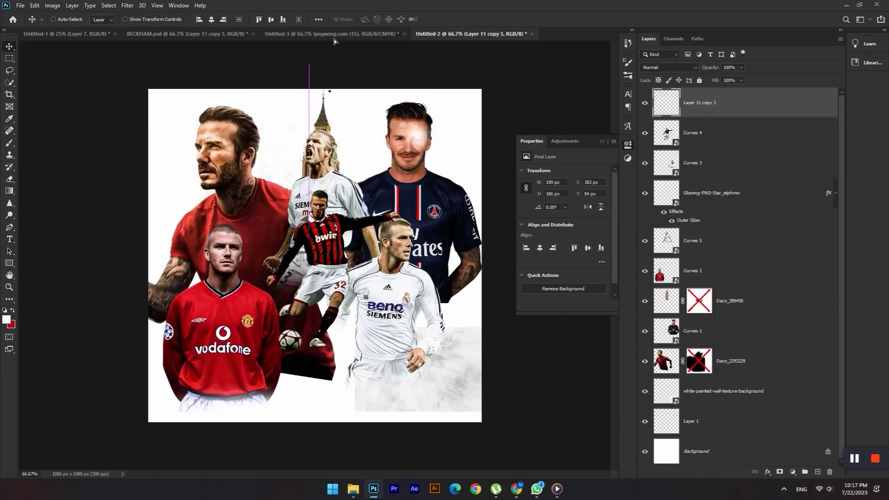
# Step: Bring the dot pattern Layer 11 copy 3 into Untitled-3's upper-right corner and place a rotated copy in the lower-right corner
pyautogui.click(334, 39)
pyautogui.moveTo(379, 76); pyautogui.dragTo(495, 106)
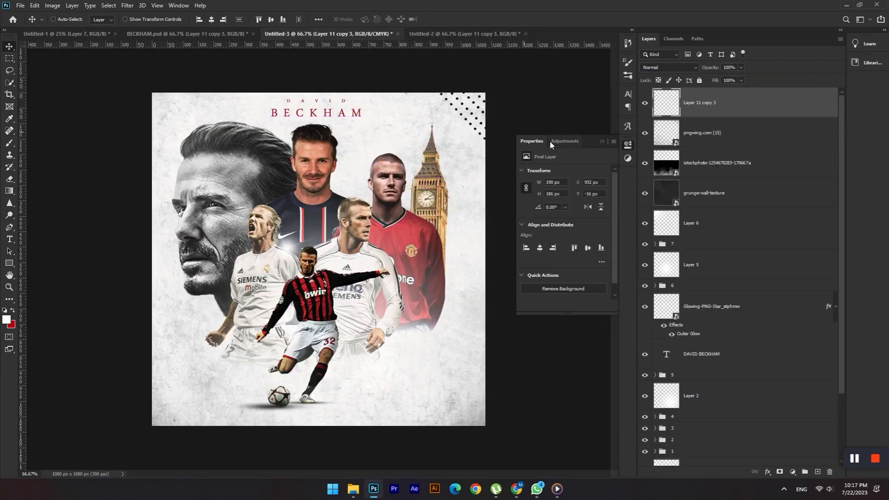
pyautogui.hotkey('ctrl', 't')
pyautogui.moveTo(465, 134); pyautogui.dragTo(440, 429)
pyautogui.moveTo(486, 366); pyautogui.dragTo(518, 468)
# Step: Place another copy of the dot pattern in the poster's lower-left corner and rotate it to fit
pyautogui.moveTo(464, 428); pyautogui.dragTo(188, 379)
pyautogui.press('Return')
pyautogui.hotkey('ctrl', 'j')
pyautogui.hotkey('ctrl', 't')
pyautogui.moveTo(218, 360); pyautogui.dragTo(222, 465)
# Step: Place a fourth copy of the dot pattern in the poster's upper-left corner and rotate it to fit
pyautogui.moveTo(180, 371); pyautogui.dragTo(181, 112)
pyautogui.press('Return')
pyautogui.hotkey('ctrl', 'j')
pyautogui.hotkey('ctrl', 't')
pyautogui.moveTo(209, 85); pyautogui.dragTo(214, 182)
pyautogui.moveTo(199, 133); pyautogui.dragTo(192, 131)
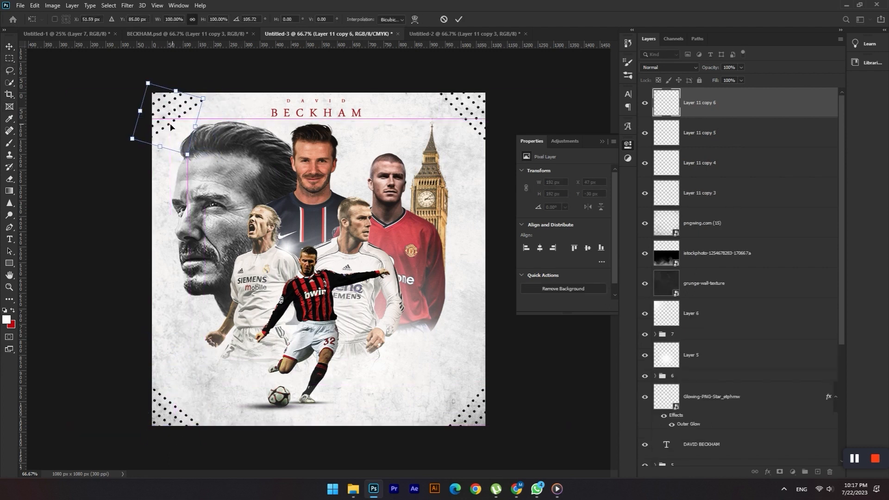
pyautogui.click(9, 47)
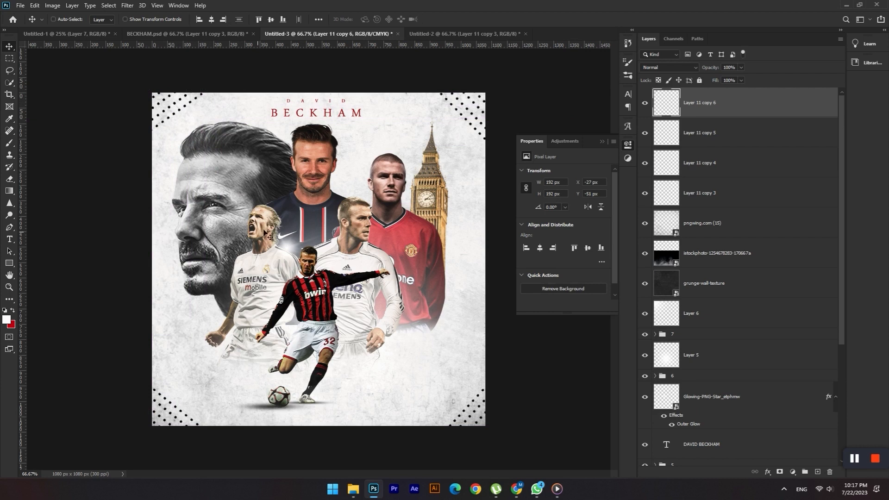
pyautogui.click(792, 471)
pyautogui.click(823, 310)
pyautogui.press('Escape')
# Step: Add a Color Lookup adjustment above all layers with a warm-toned 3D LUT at 52% opacity
pyautogui.click(793, 471)
pyautogui.click(823, 412)
pyautogui.click(582, 173)
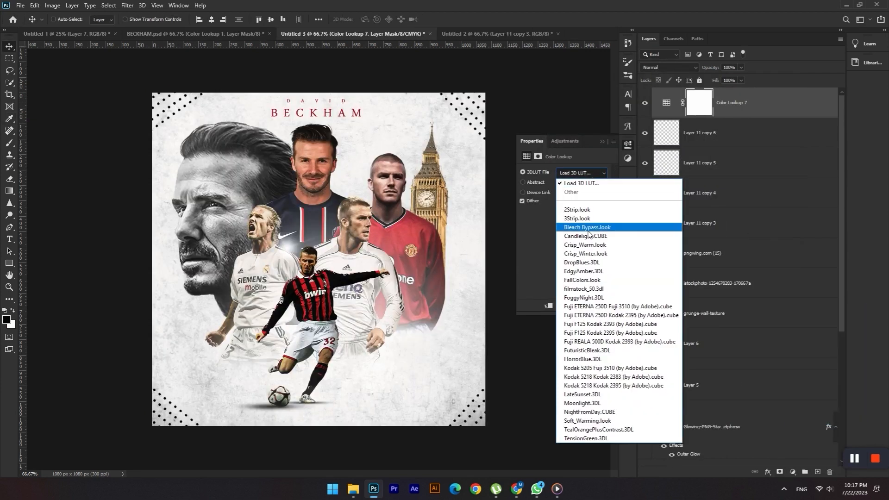
pyautogui.click(588, 201)
pyautogui.write('52')
pyautogui.press('Return')
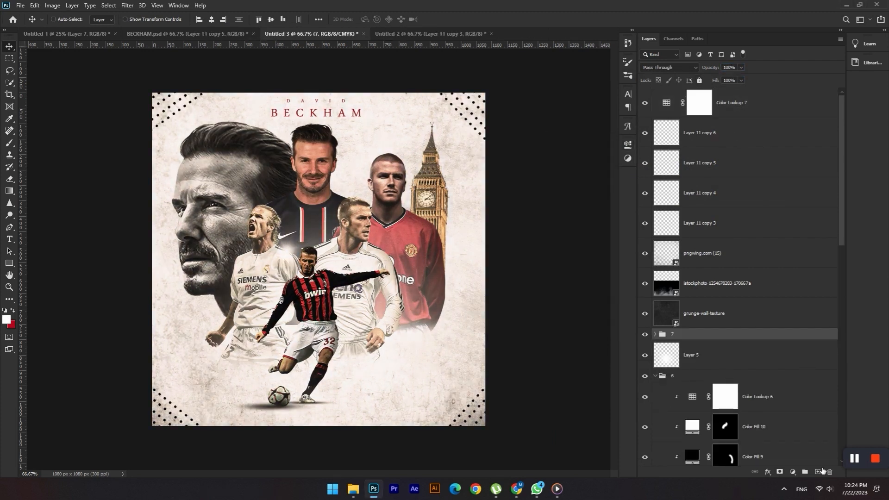
# Step: Paint a soft white 2000 px glow over the poster's upper left on a new layer above group 7, at 20% opacity
pyautogui.click(818, 471)
pyautogui.click(10, 142)
pyautogui.click(205, 146)
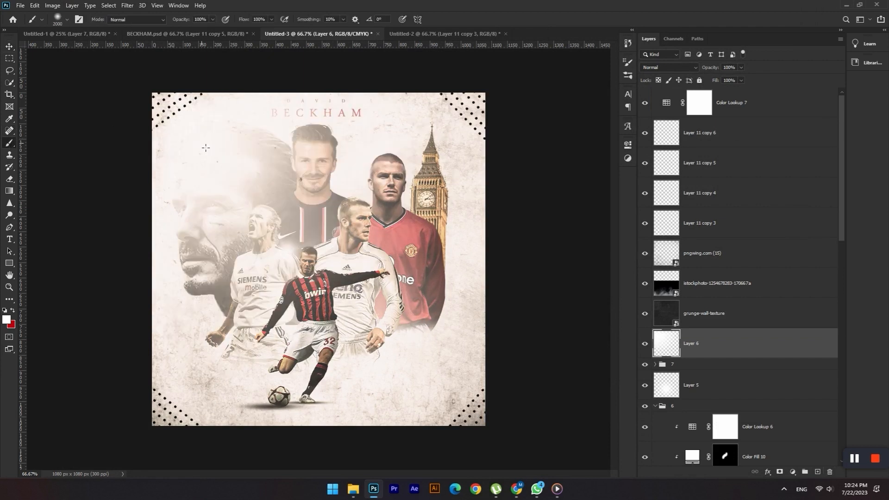
pyautogui.click(740, 80)
pyautogui.click(735, 69)
pyautogui.write('20')
pyautogui.press('Return')
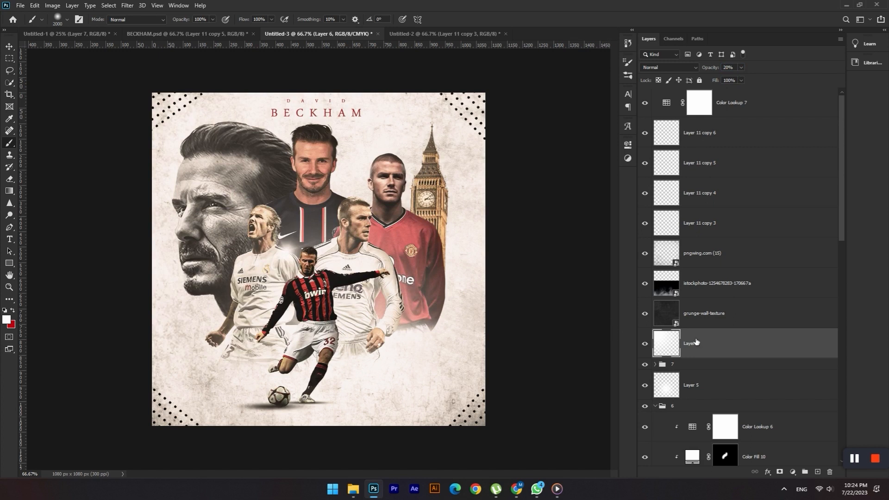
# Step: Merge all visible layers onto a new top layer, open it in the Camera Raw Filter and load existing image settings
pyautogui.click(739, 115)
pyautogui.hotkey('ctrl', 'shift', 'alt', 'e')
pyautogui.click(134, 6)
pyautogui.click(185, 61)
pyautogui.click(808, 150)
pyautogui.click(812, 171)
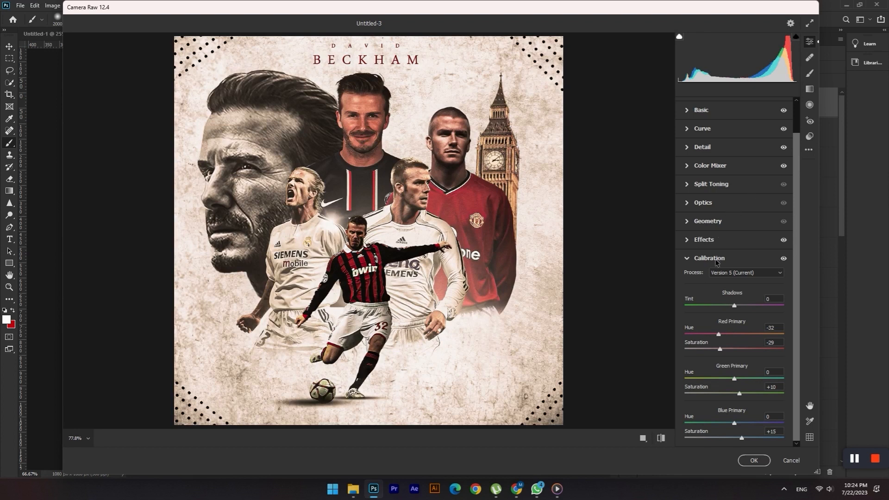
# Step: Set the contrast in the Camera Raw basic adjustments to -14
pyautogui.scroll(2, 691, 152)
pyautogui.click(697, 143)
pyautogui.moveTo(747, 232); pyautogui.dragTo(729, 234)
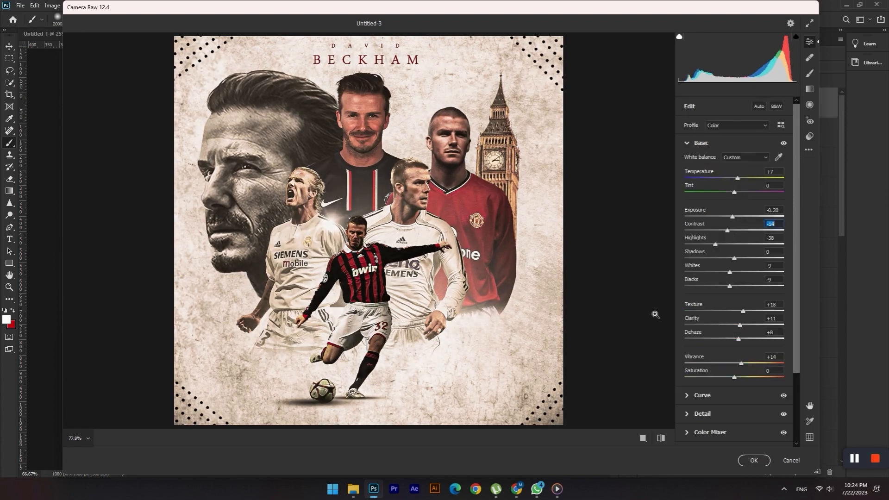
# Step: Check the remaining Camera Raw settings, including Detail and the Color Mixer colors, and apply the filter to the merged layer
pyautogui.click(690, 398)
pyautogui.click(689, 375)
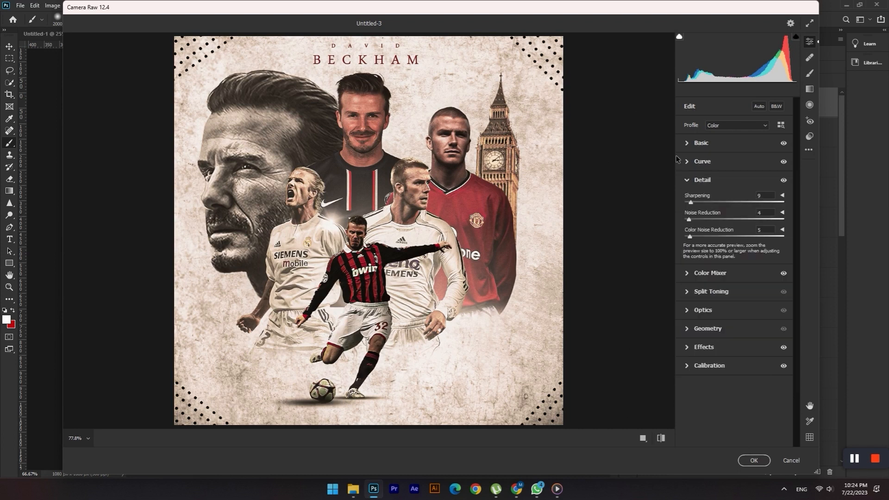
pyautogui.click(690, 275)
pyautogui.click(702, 228)
pyautogui.click(714, 226)
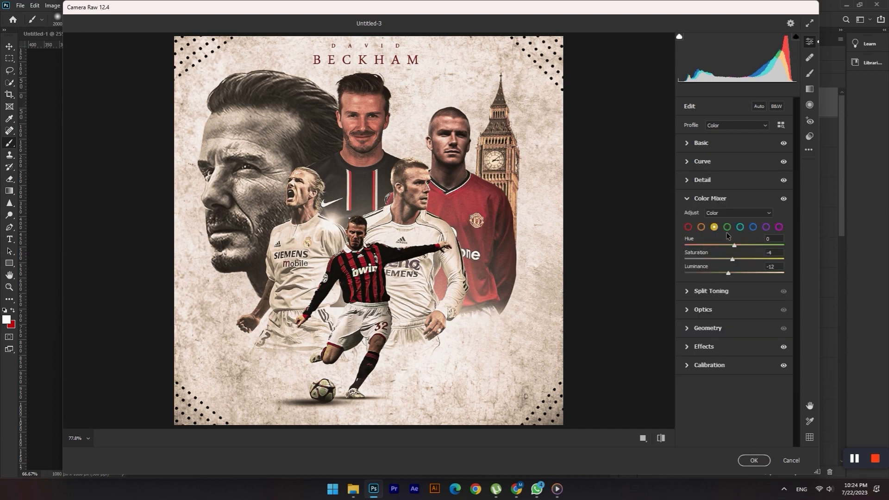
pyautogui.click(753, 227)
pyautogui.click(693, 293)
pyautogui.click(692, 389)
pyautogui.click(688, 329)
pyautogui.click(751, 460)
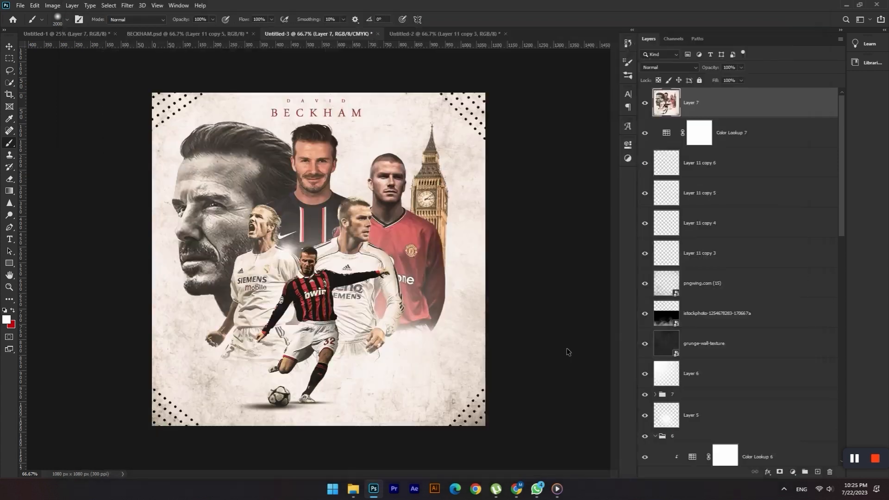